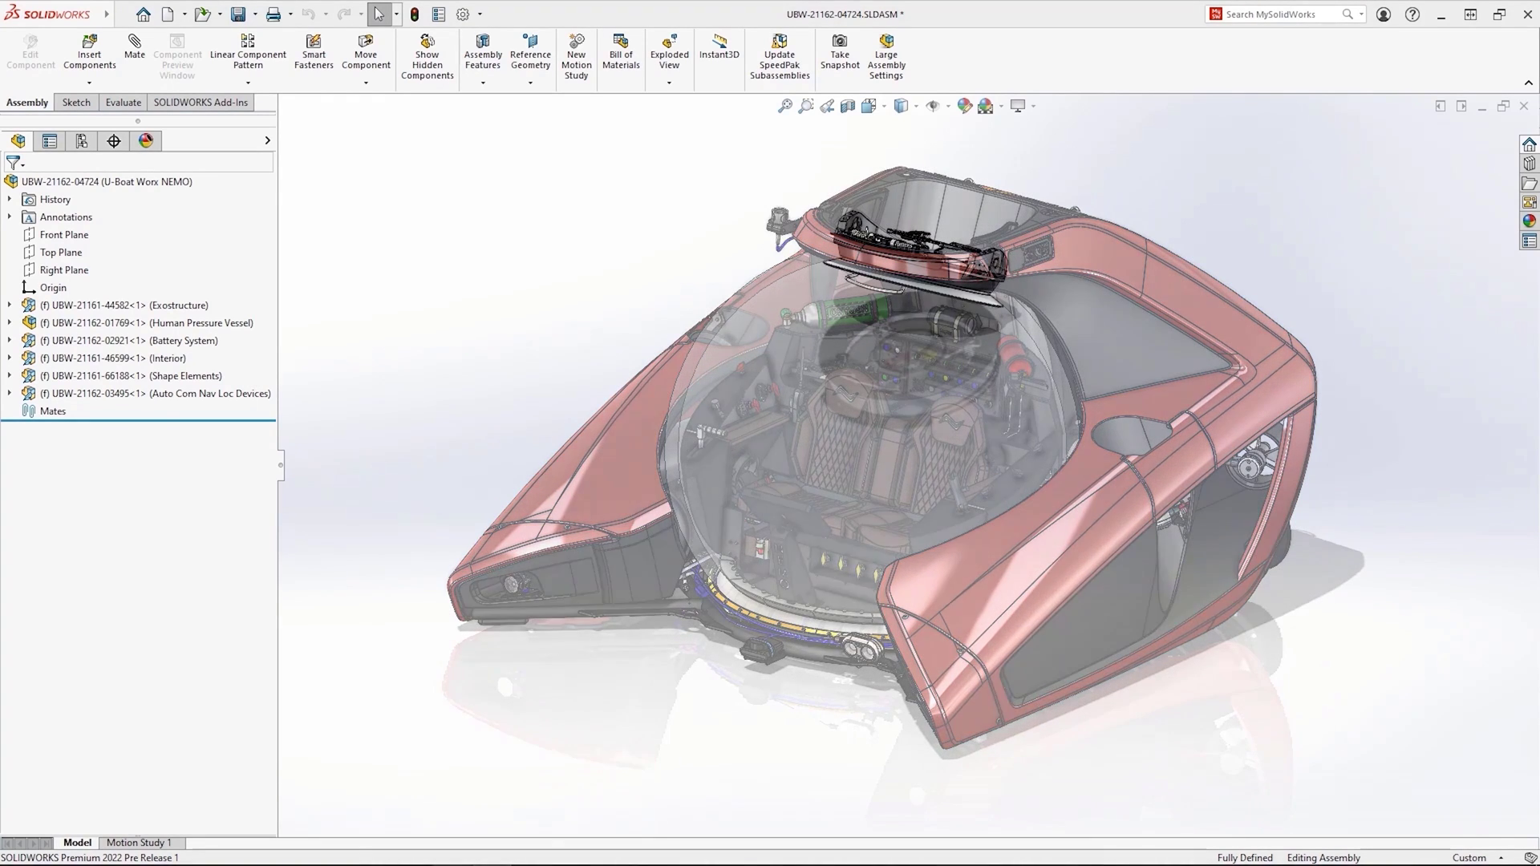
- Isolate the hatch, view it head-on, and drag the Hatch Wheel to drive the latch rods
{"action": "left_click", "coordinate": [806, 105]}
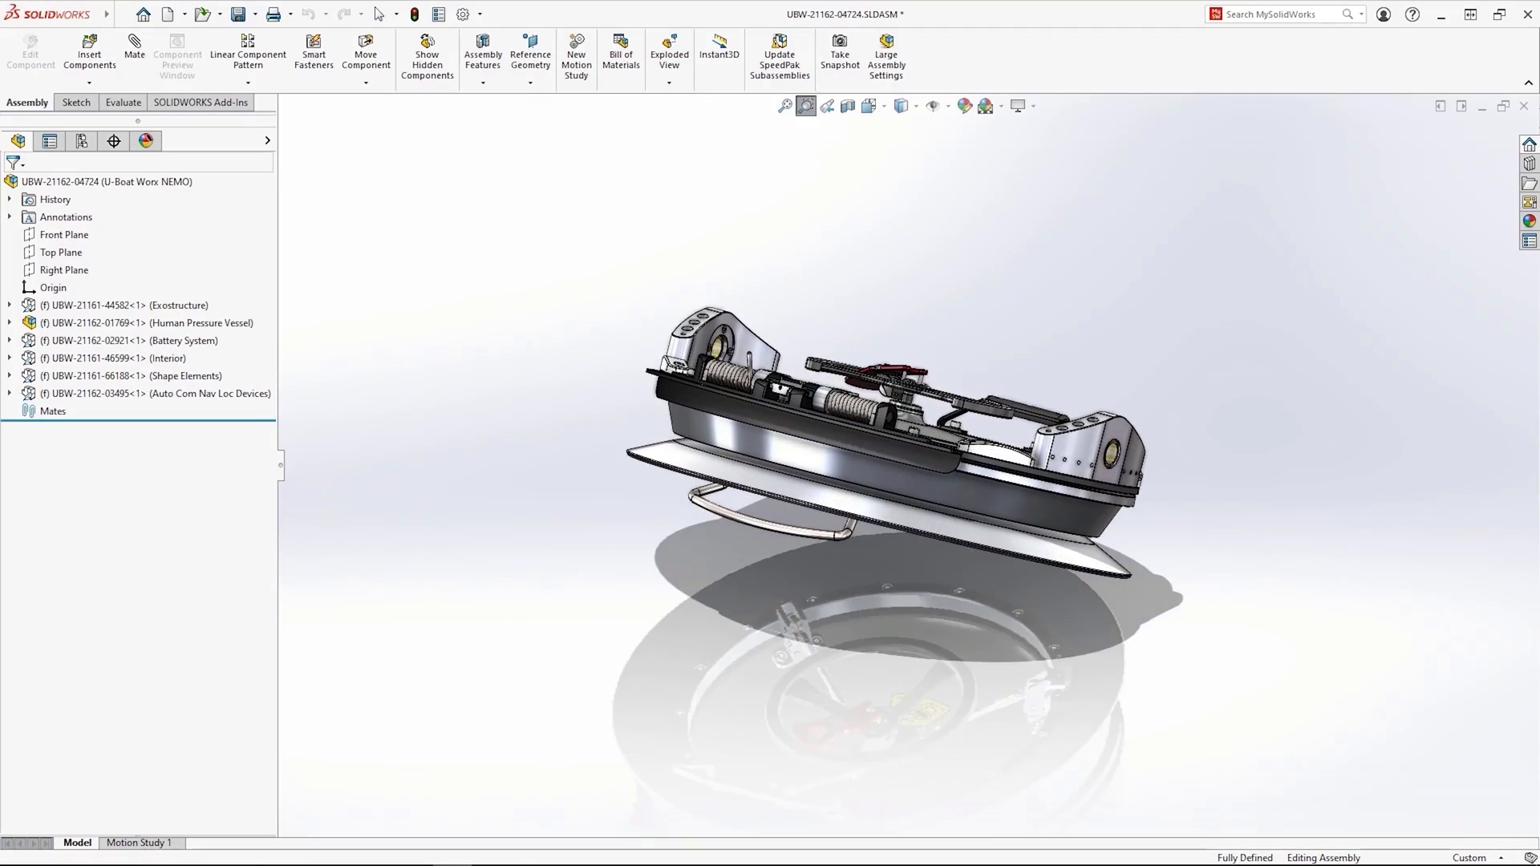
{"action": "key", "text": "ctrl+6"}
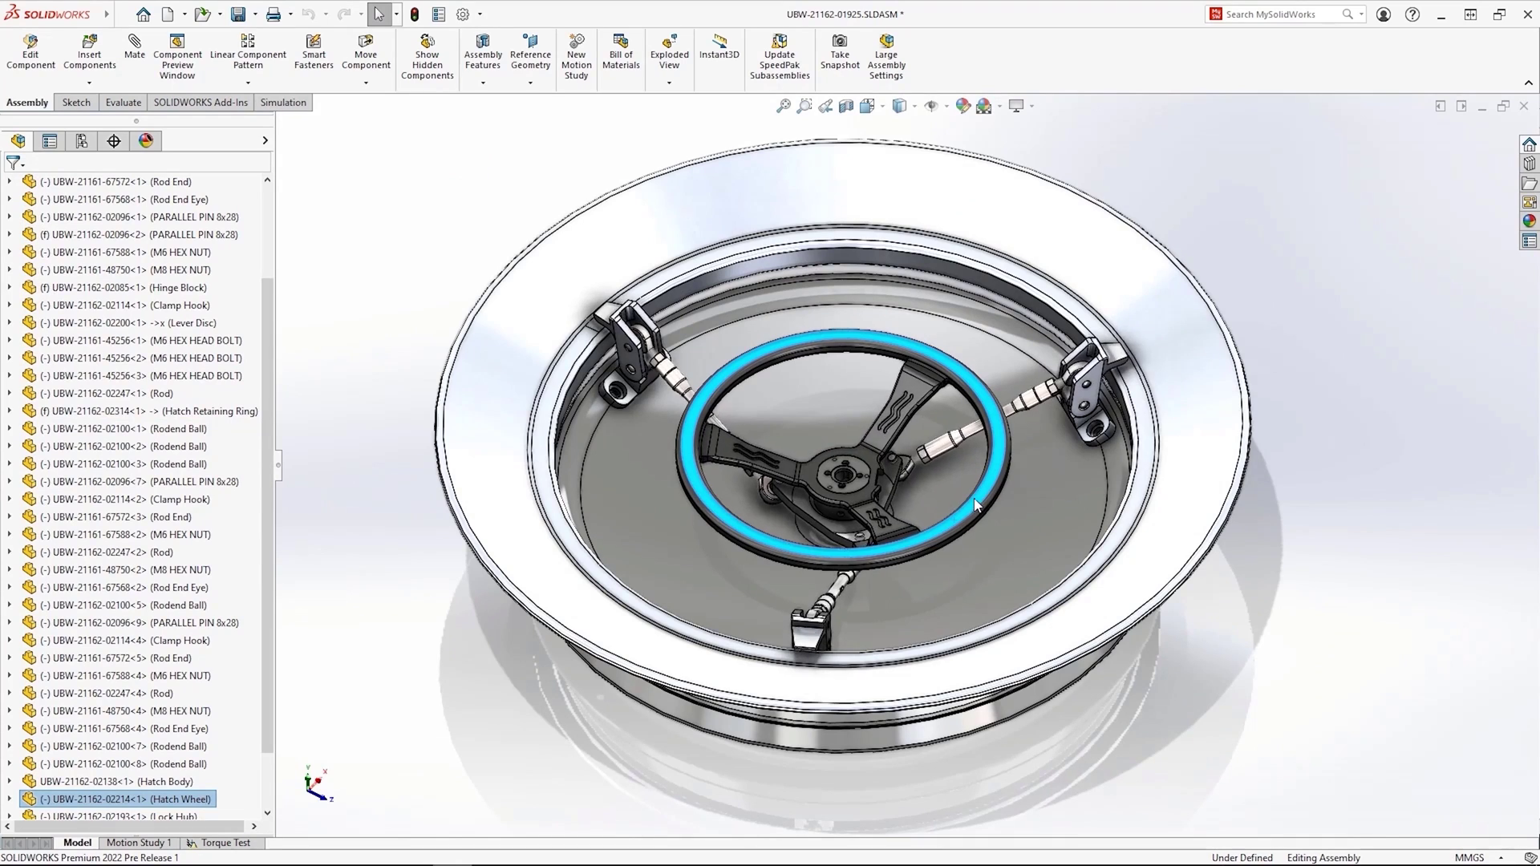
{"action": "mouse_move", "coordinate": [976, 503]}
{"action": "left_mouse_down"}
{"action": "mouse_move", "coordinate": [988, 478]}
{"action": "mouse_move", "coordinate": [972, 523]}
{"action": "mouse_move", "coordinate": [990, 473]}
{"action": "mouse_move", "coordinate": [979, 531]}
{"action": "left_mouse_up"}
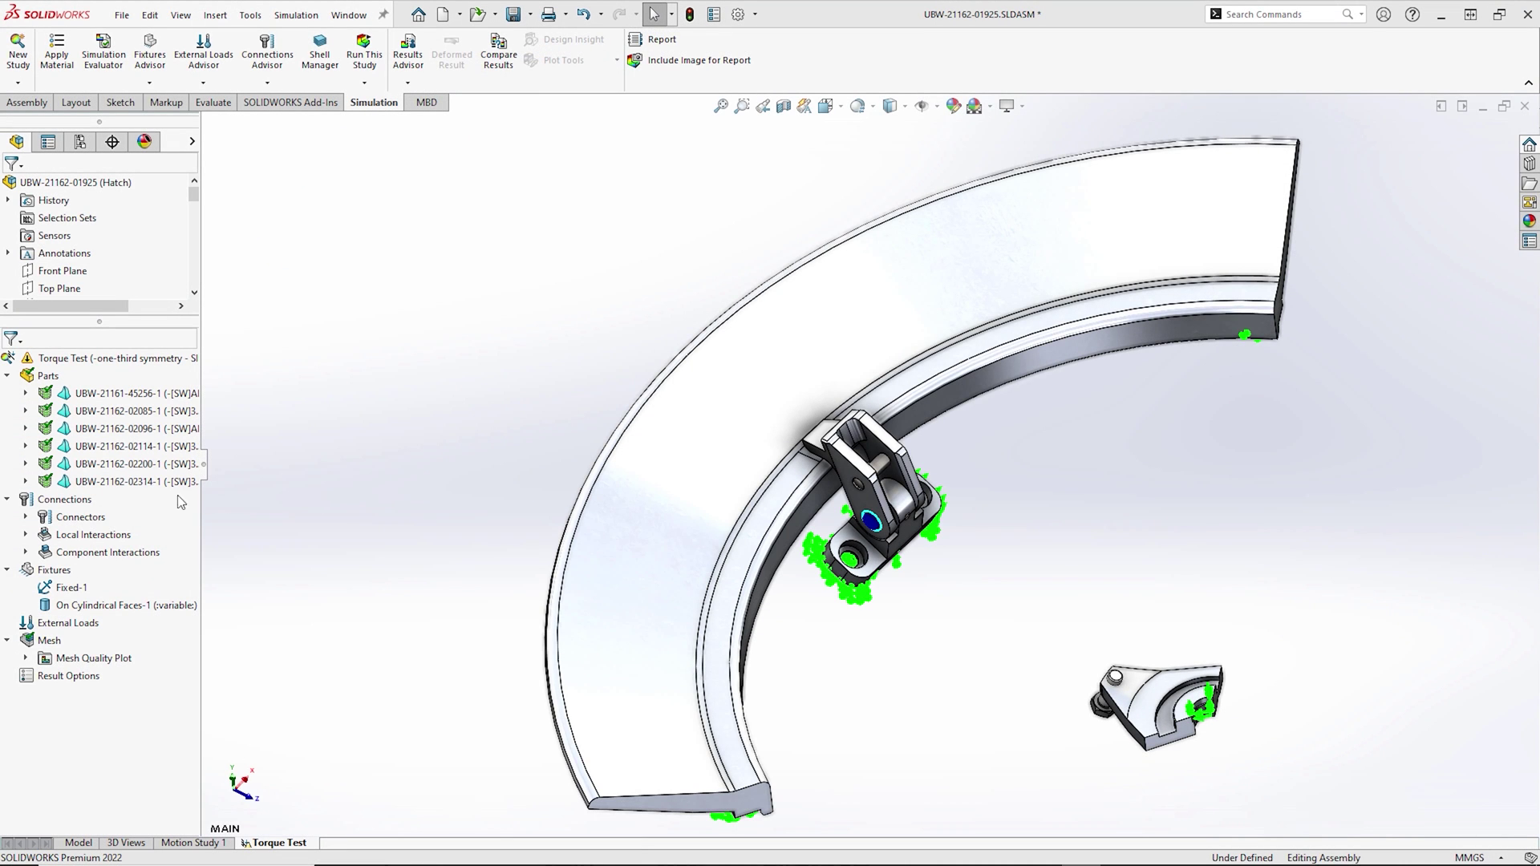
- Add a solid circular linkage rod (Ro 10) from the bracket face to the pin face
{"action": "right_click", "coordinate": [94, 516]}
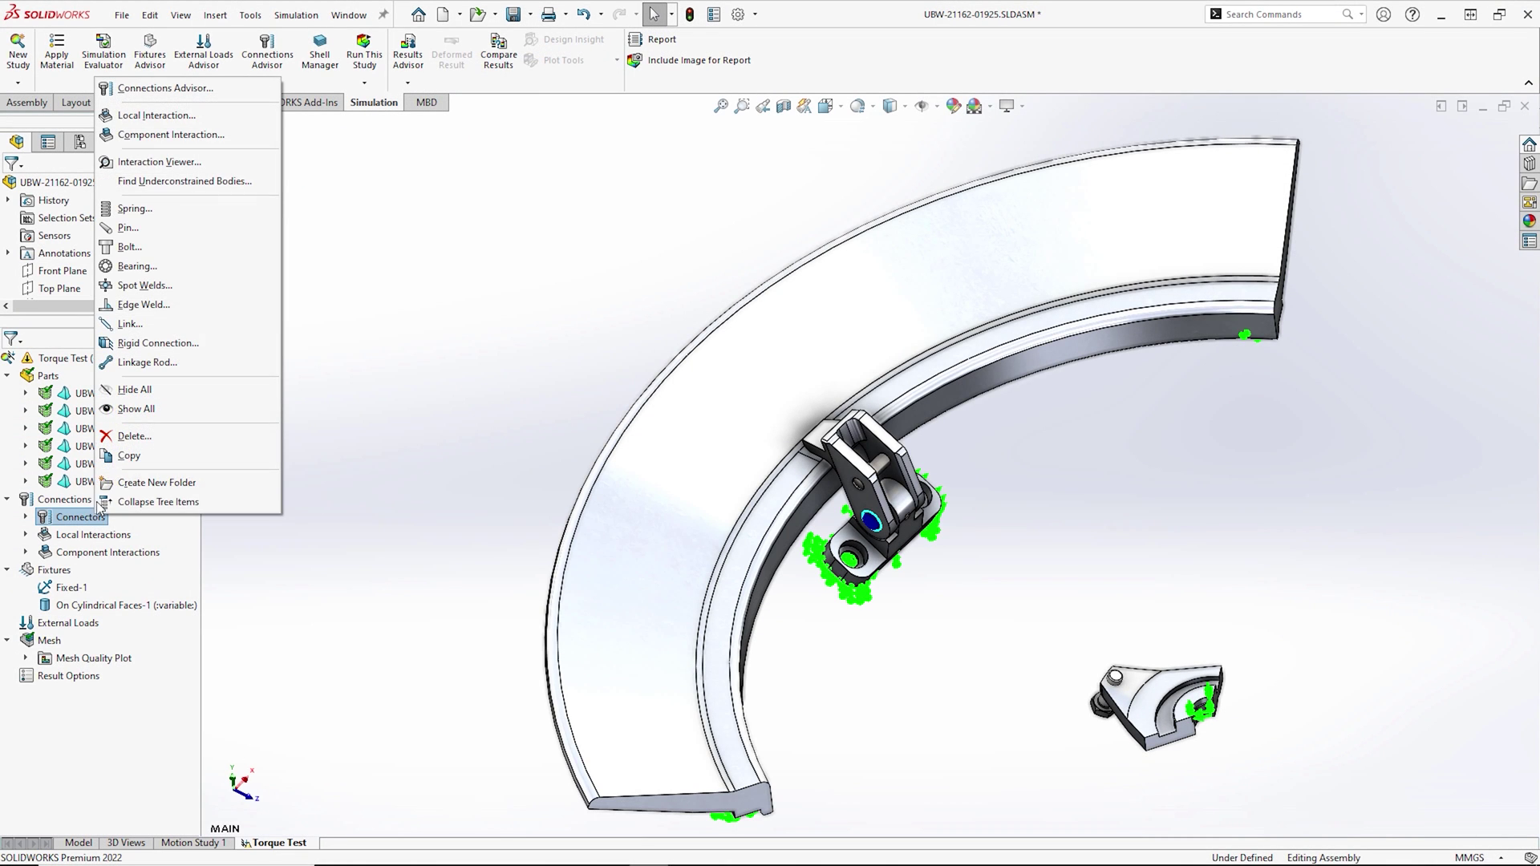
{"action": "left_click", "coordinate": [147, 362]}
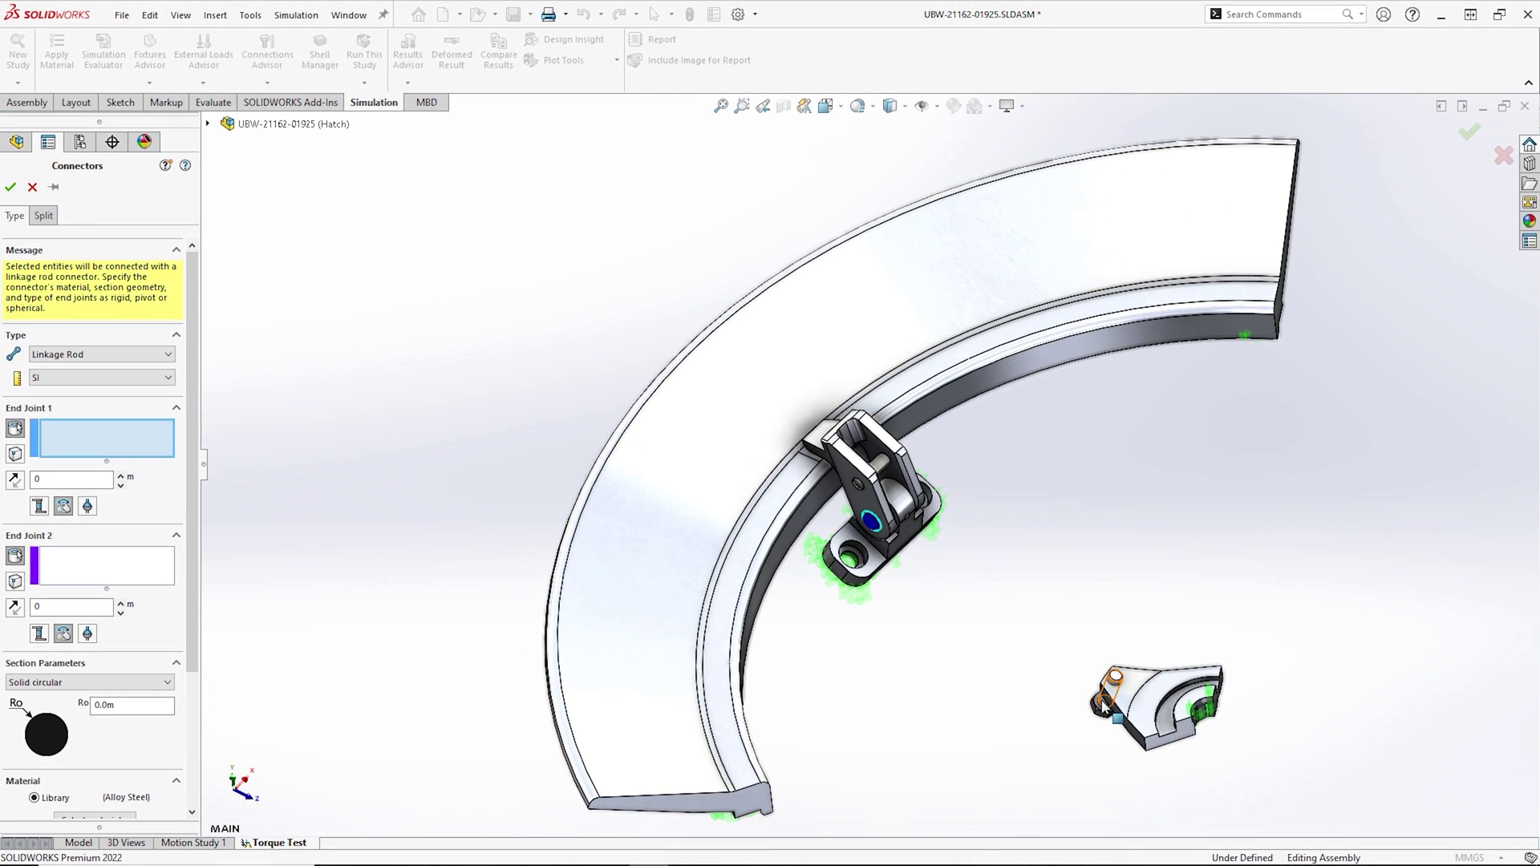
{"action": "left_click", "coordinate": [1104, 706]}
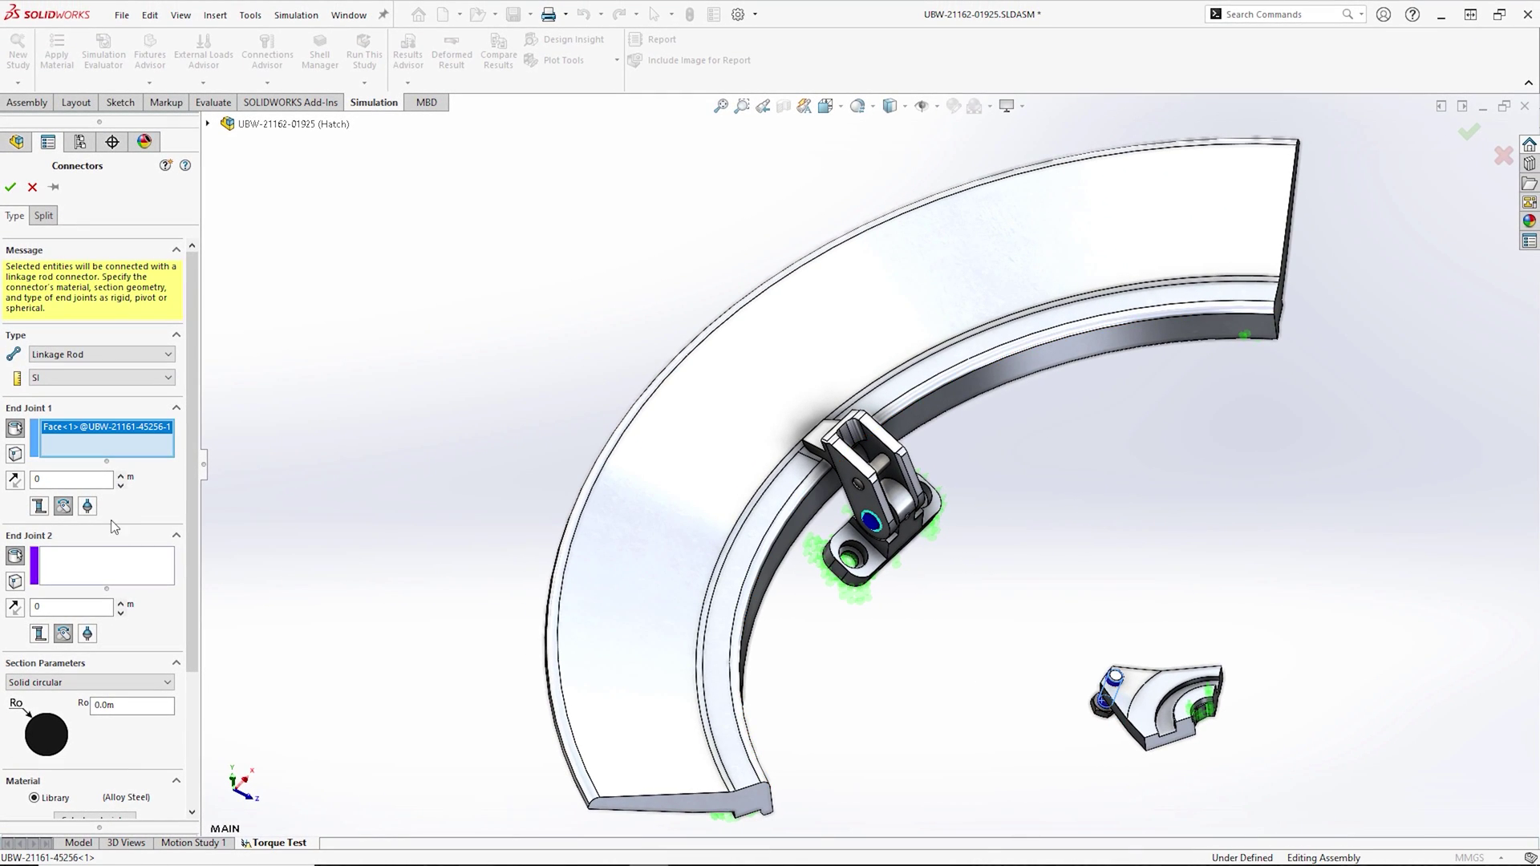
{"action": "left_click", "coordinate": [107, 571]}
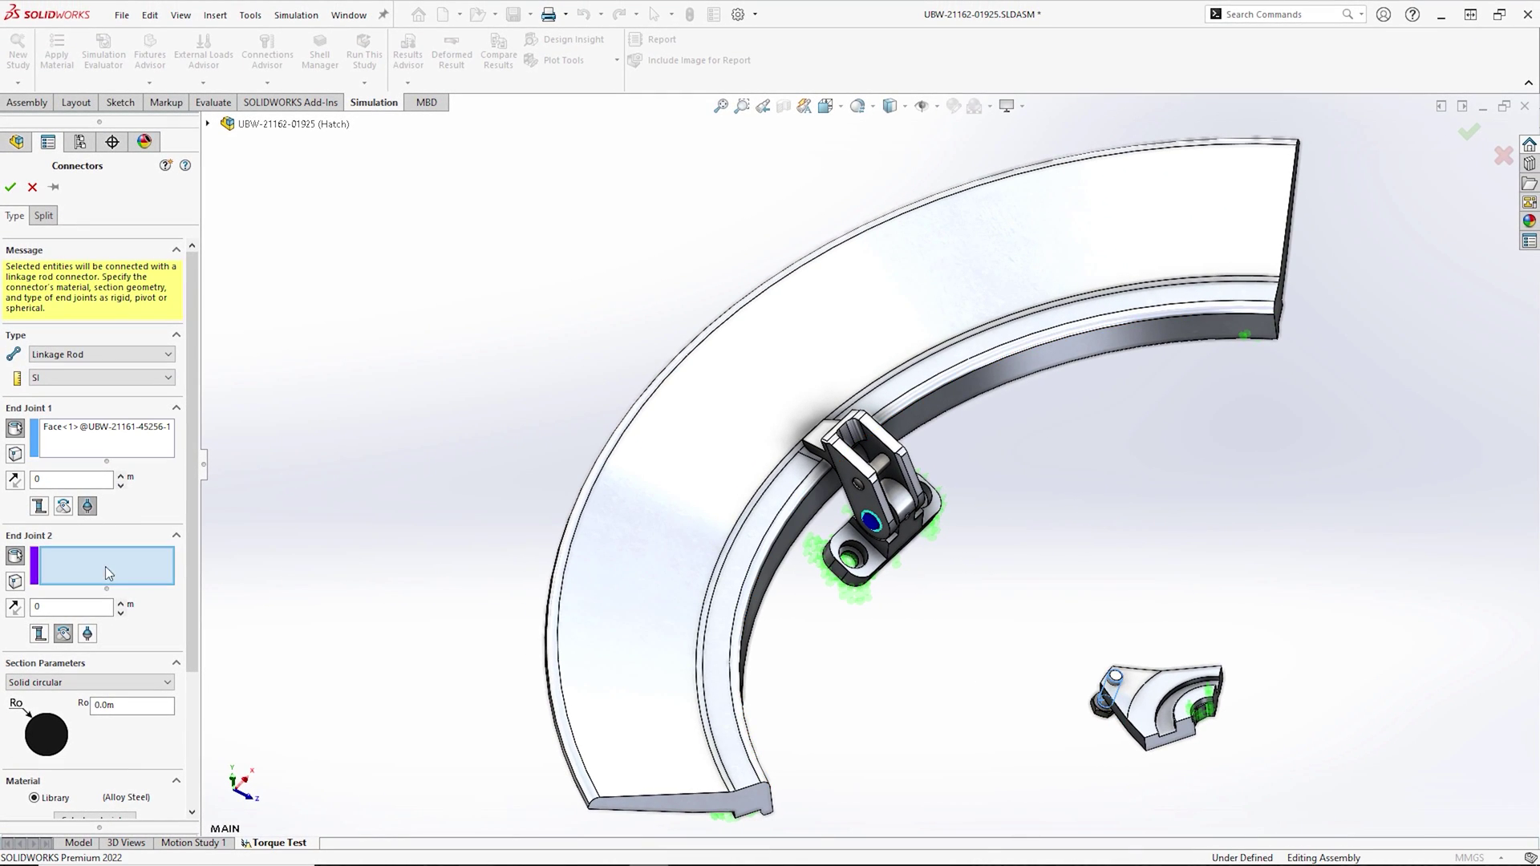
{"action": "left_click", "coordinate": [876, 463]}
{"action": "left_click", "coordinate": [89, 634]}
{"action": "left_click", "coordinate": [133, 682]}
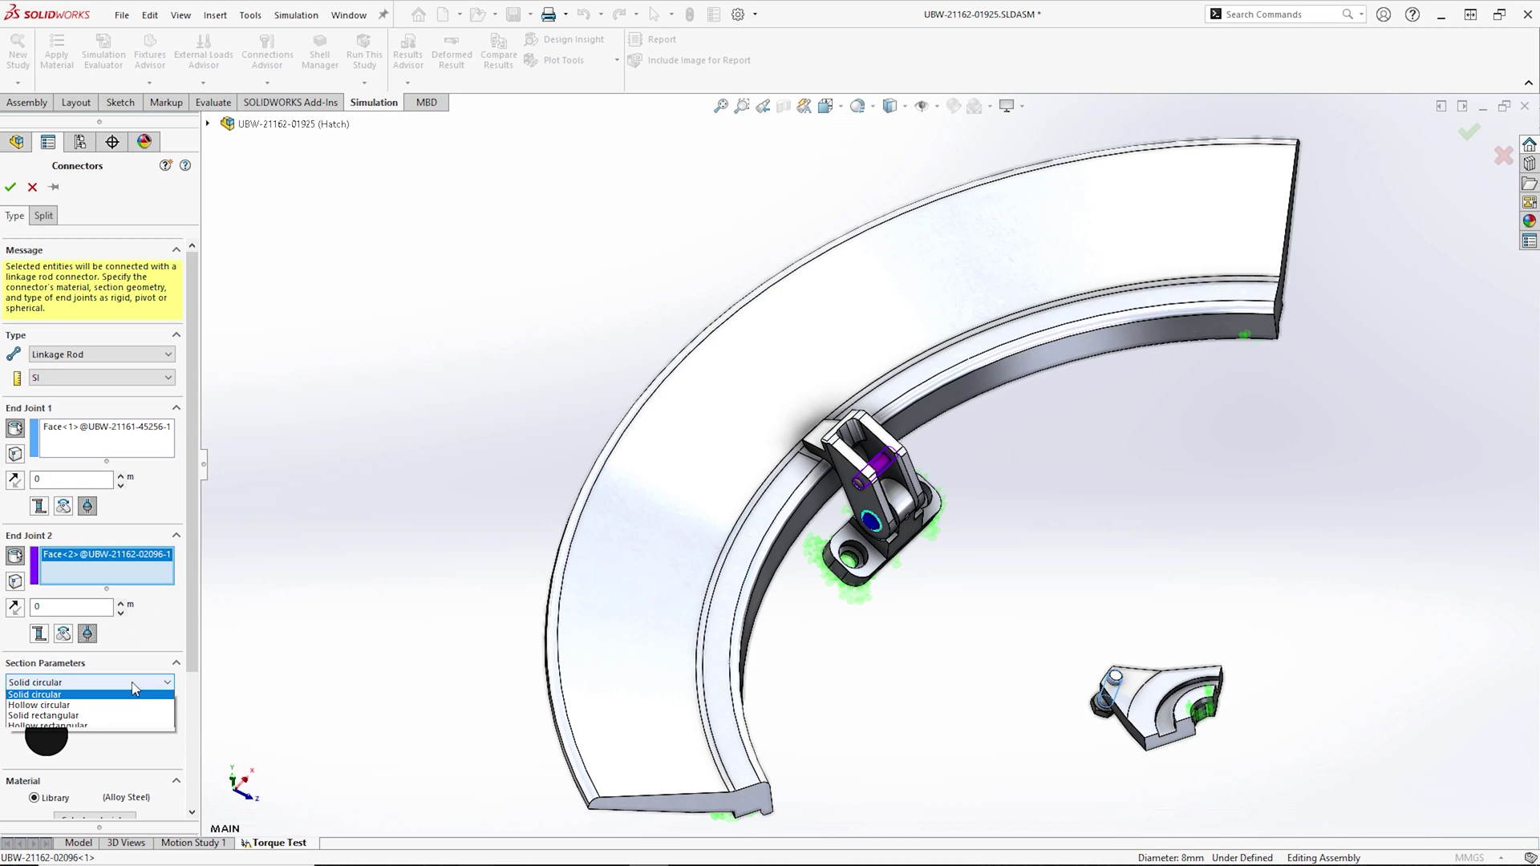
{"action": "left_click", "coordinate": [133, 697]}
{"action": "left_click", "coordinate": [144, 705]}
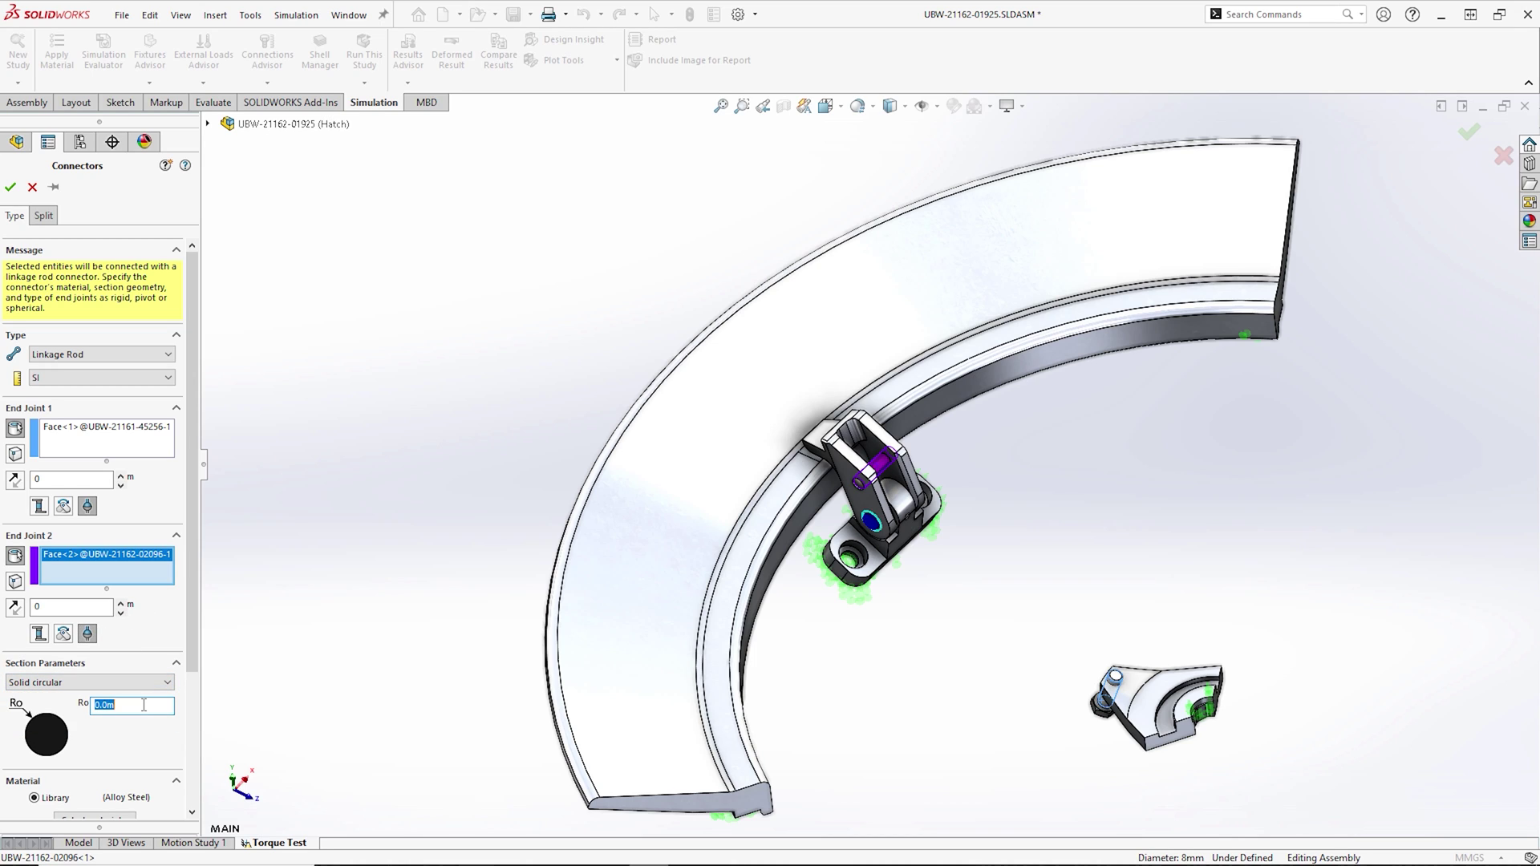
{"action": "type", "text": "10mm"}
{"action": "key", "text": "Return"}
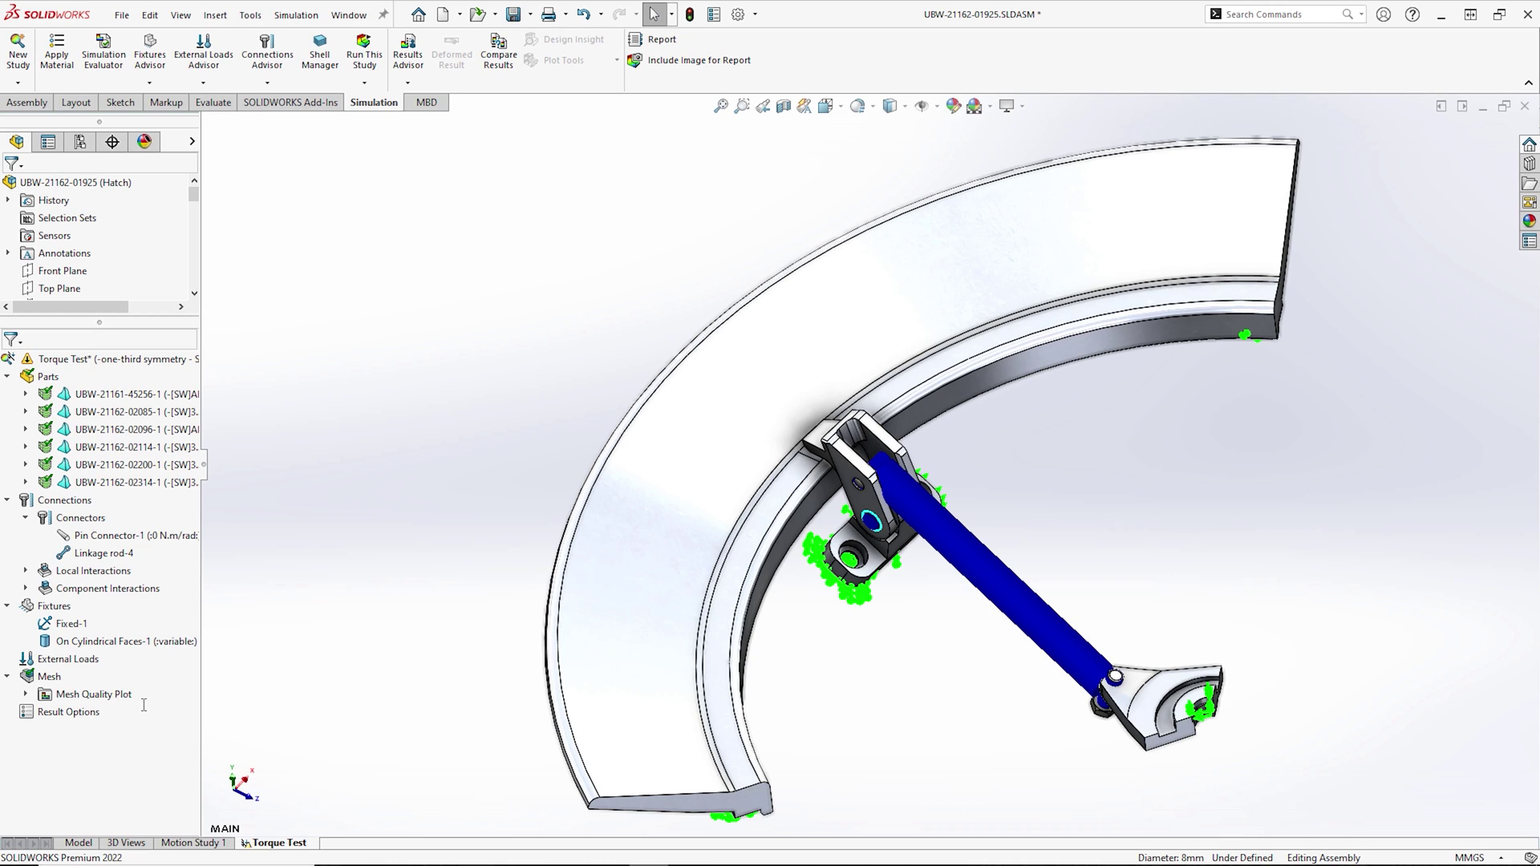
- Create the Torque Test mesh with a 15 mm maximum element size
{"action": "right_click", "coordinate": [36, 678]}
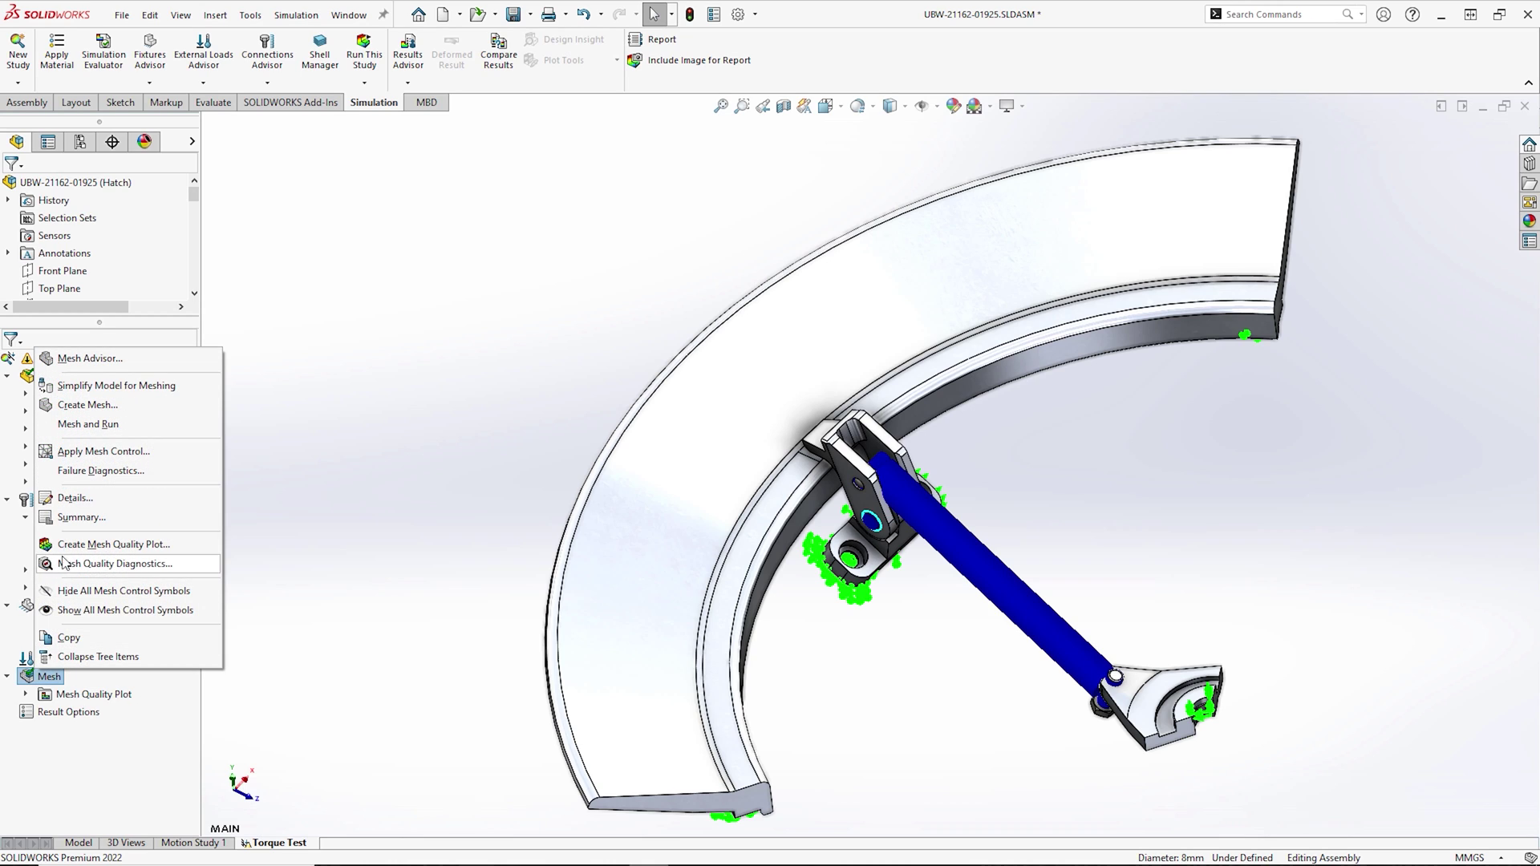
{"action": "left_click", "coordinate": [65, 407]}
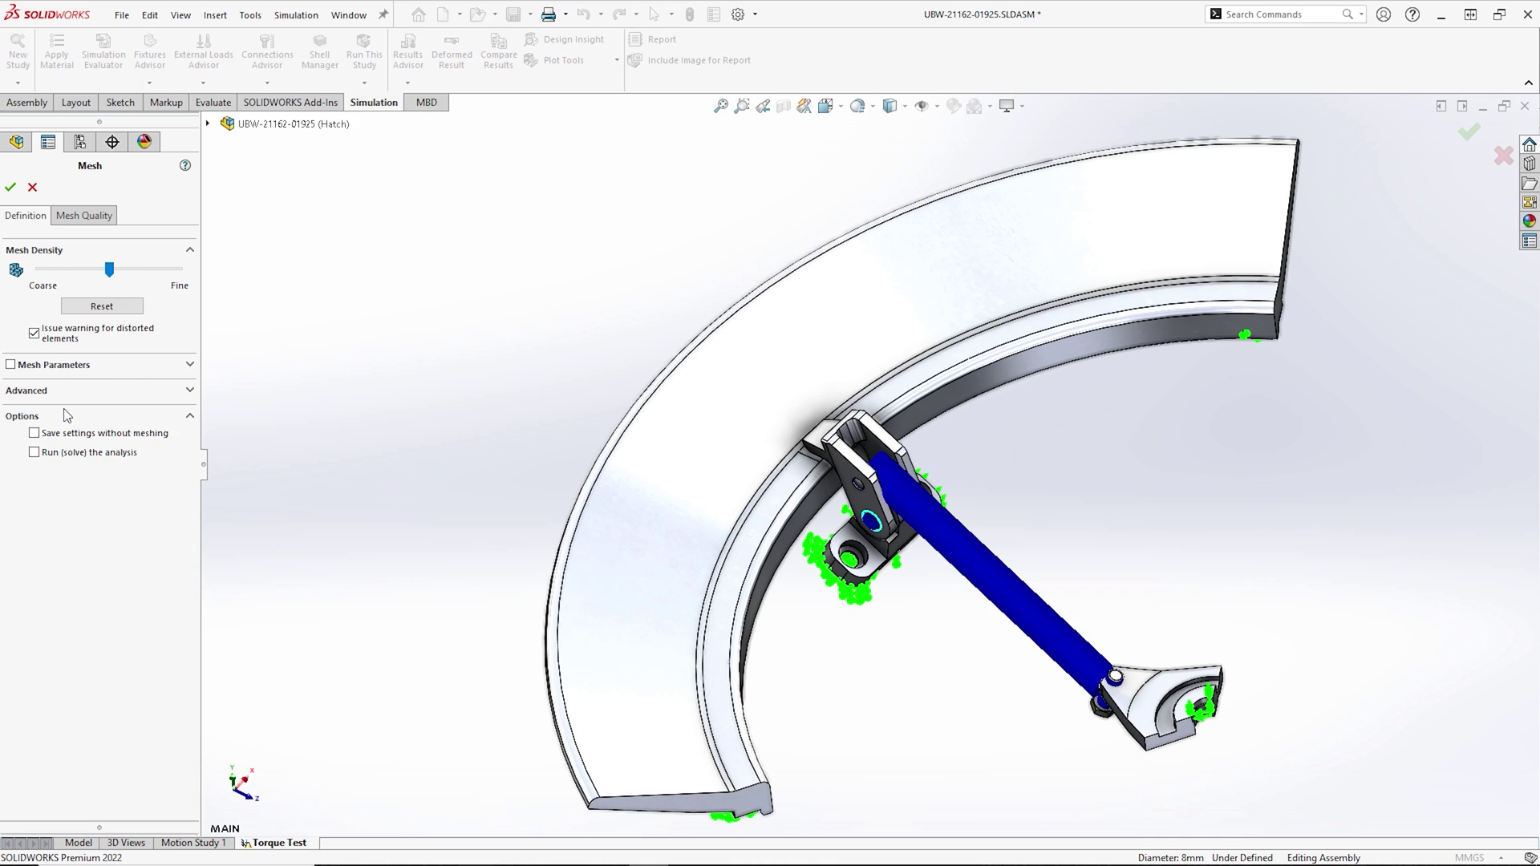
{"action": "left_click", "coordinate": [101, 366]}
{"action": "double_click", "coordinate": [114, 464]}
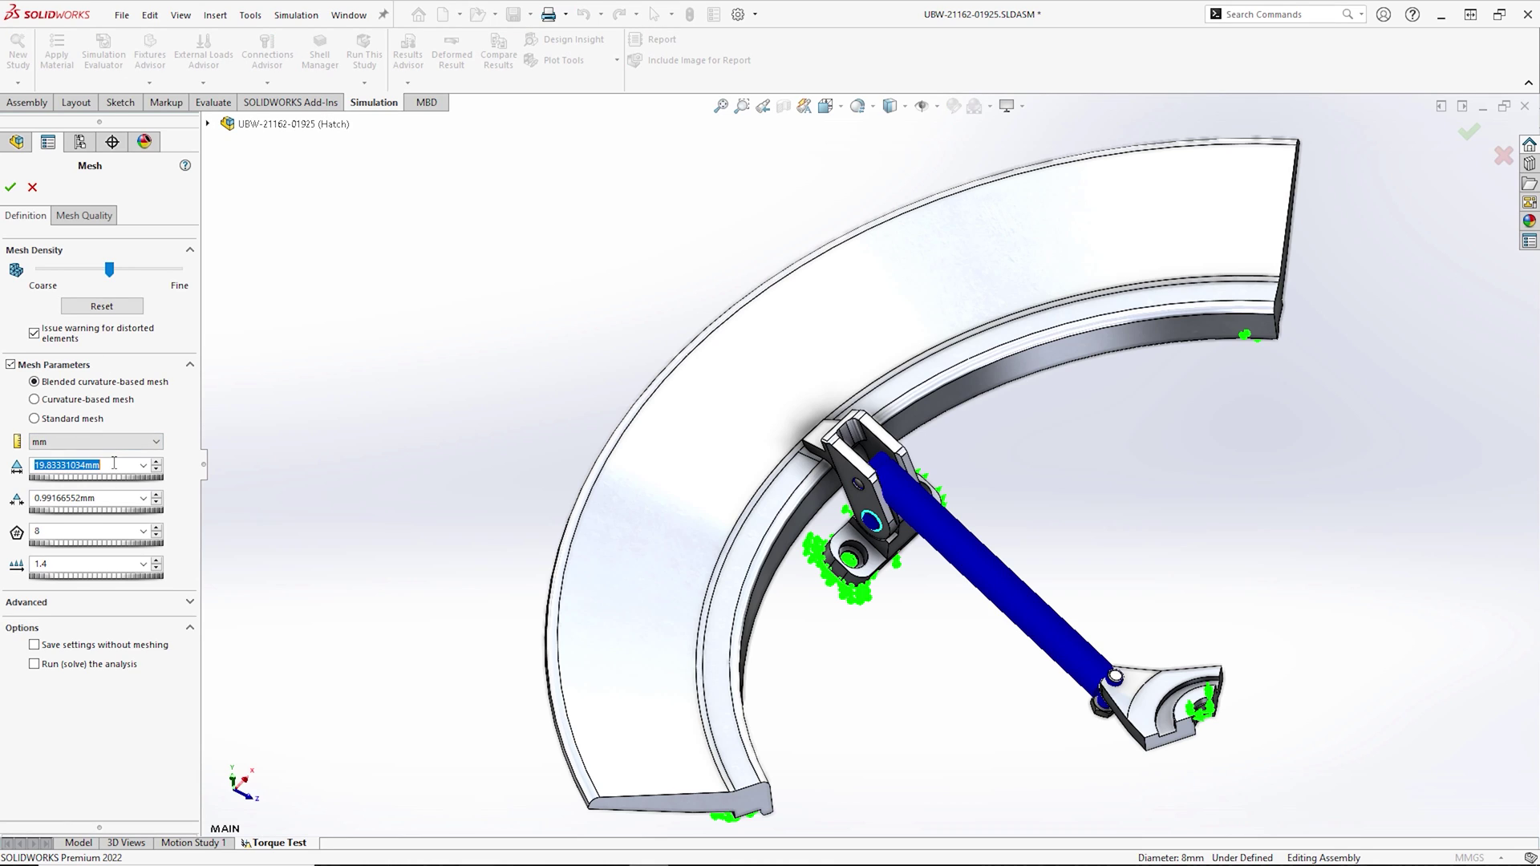
{"action": "type", "text": "15"}
{"action": "key", "text": "Return"}
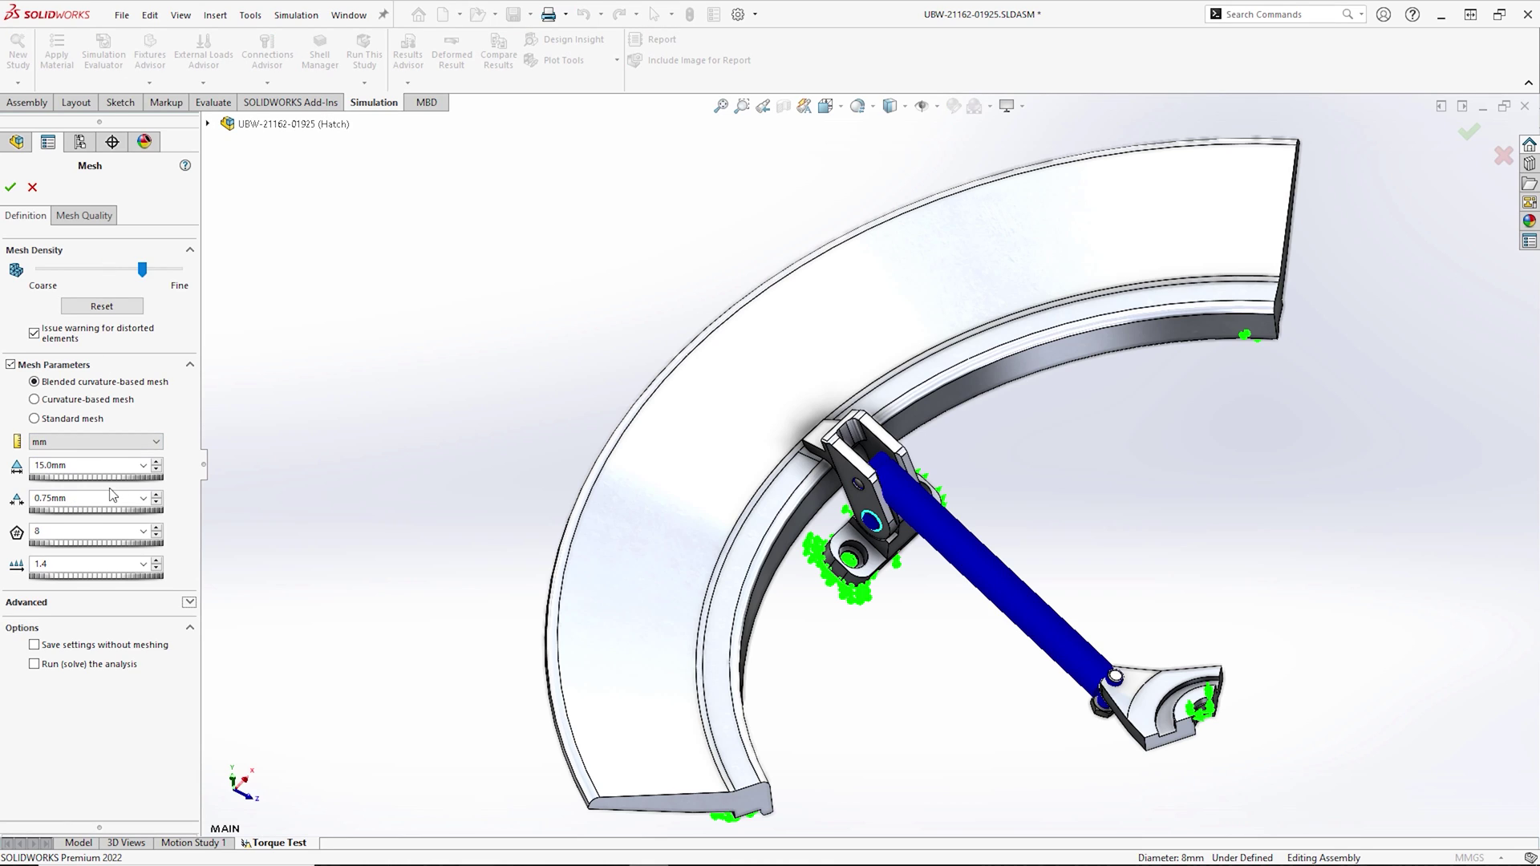
{"action": "double_click", "coordinate": [107, 498]}
{"action": "left_click", "coordinate": [10, 186]}
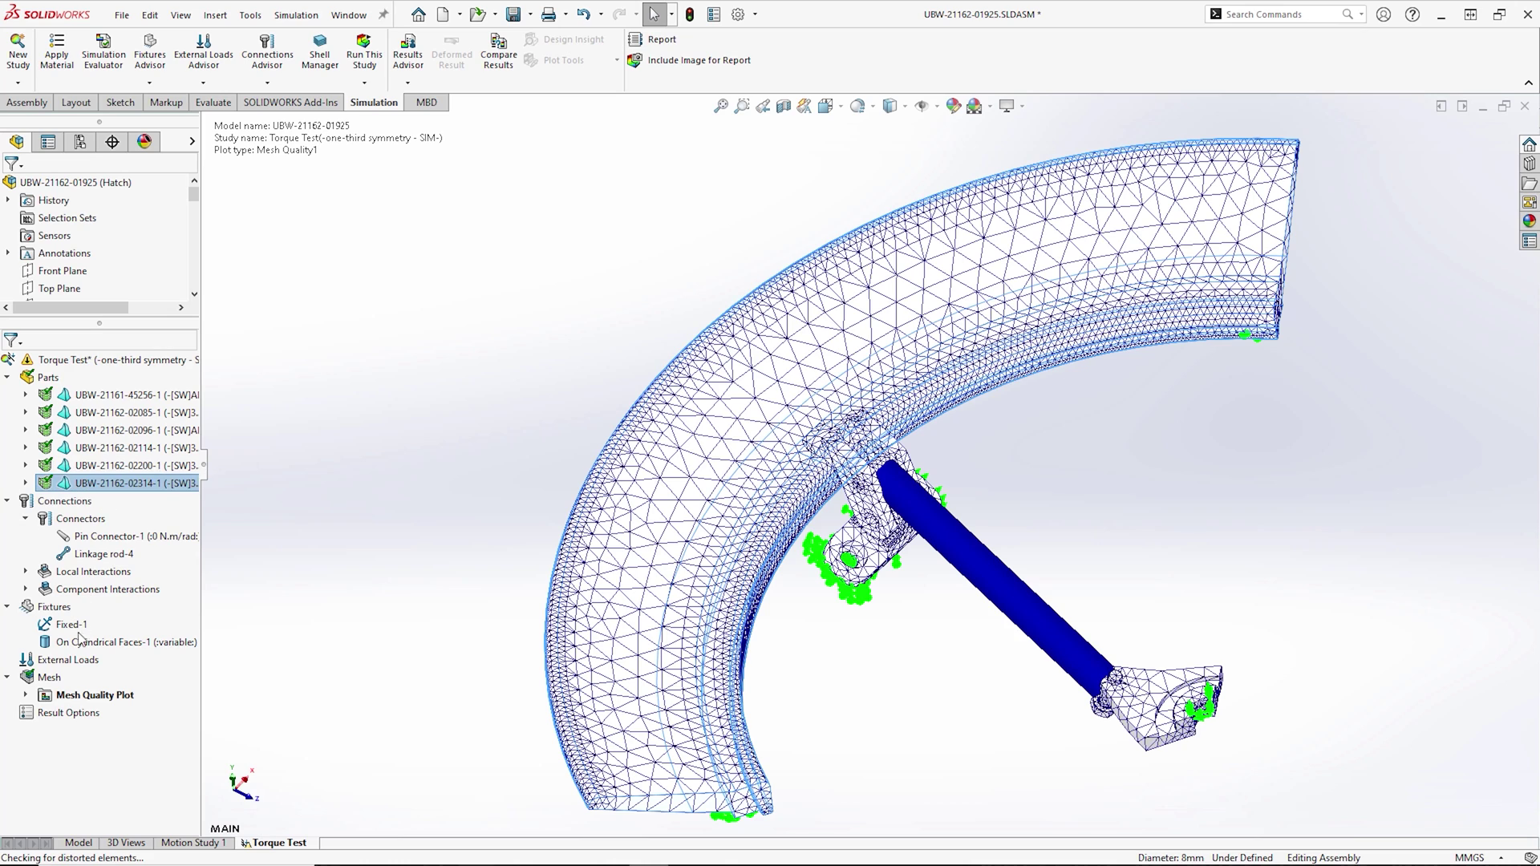
- Apply a mesh control to the ring split line: 20 mm element size, 5 mm minimum
{"action": "right_click", "coordinate": [49, 678]}
{"action": "left_click", "coordinate": [96, 459]}
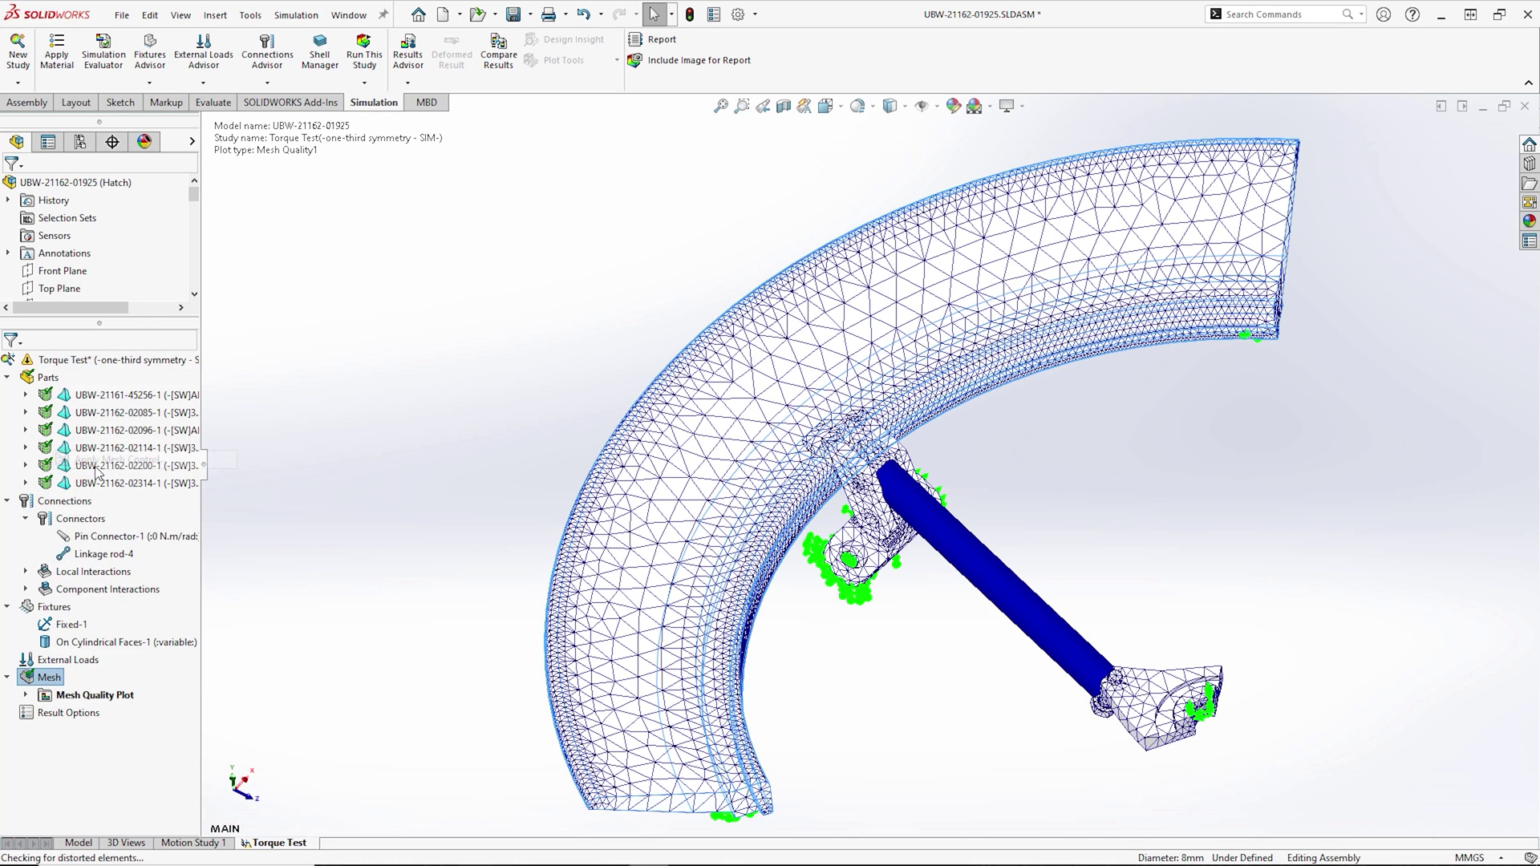
{"action": "left_click", "coordinate": [97, 478]}
{"action": "left_click", "coordinate": [92, 492]}
{"action": "left_click", "coordinate": [90, 501]}
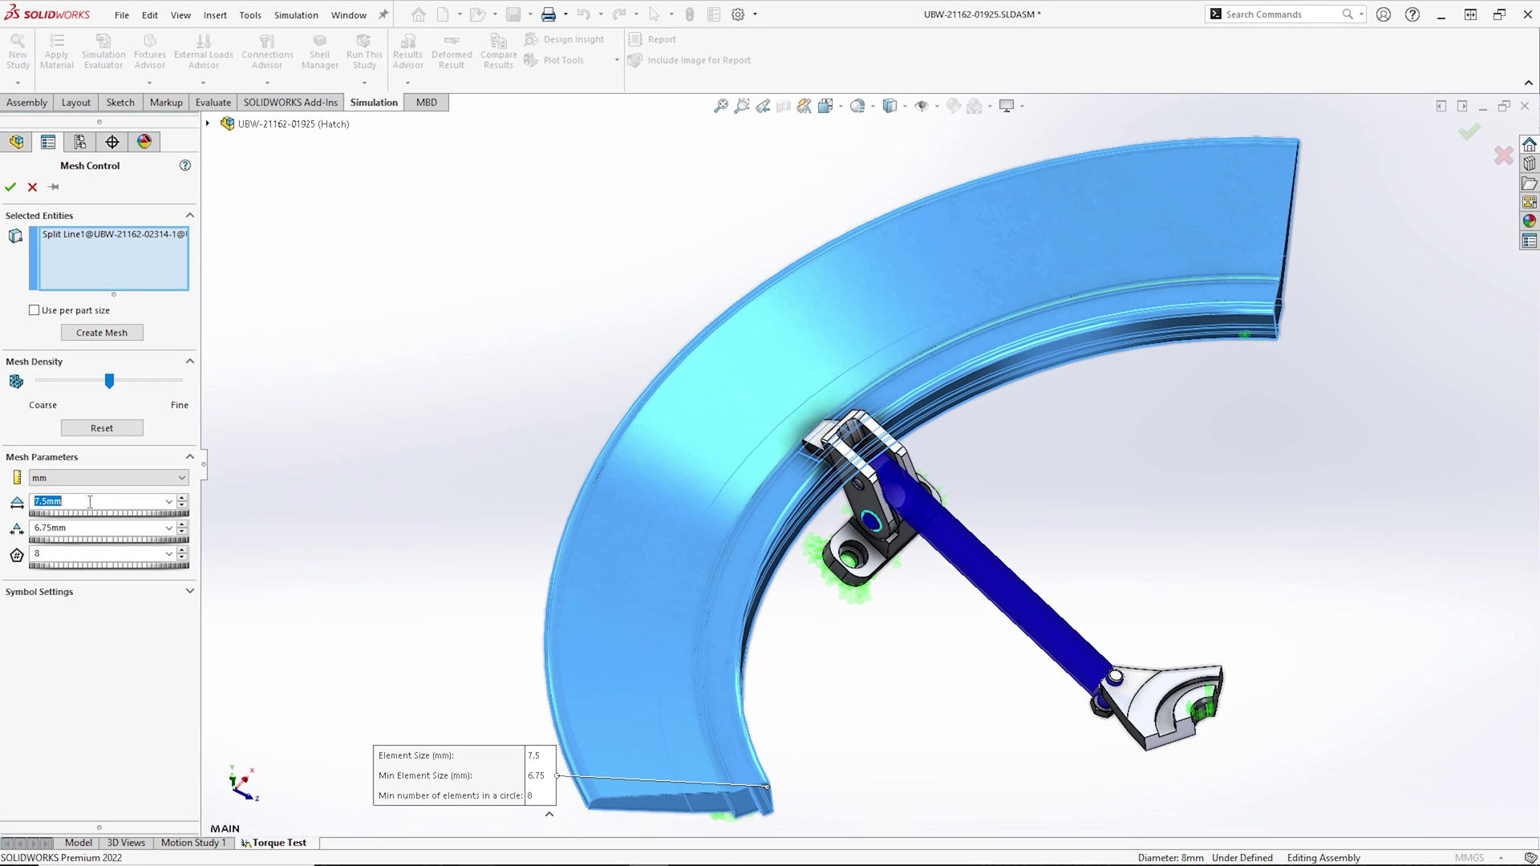
{"action": "type", "text": "20"}
{"action": "left_click", "coordinate": [86, 528]}
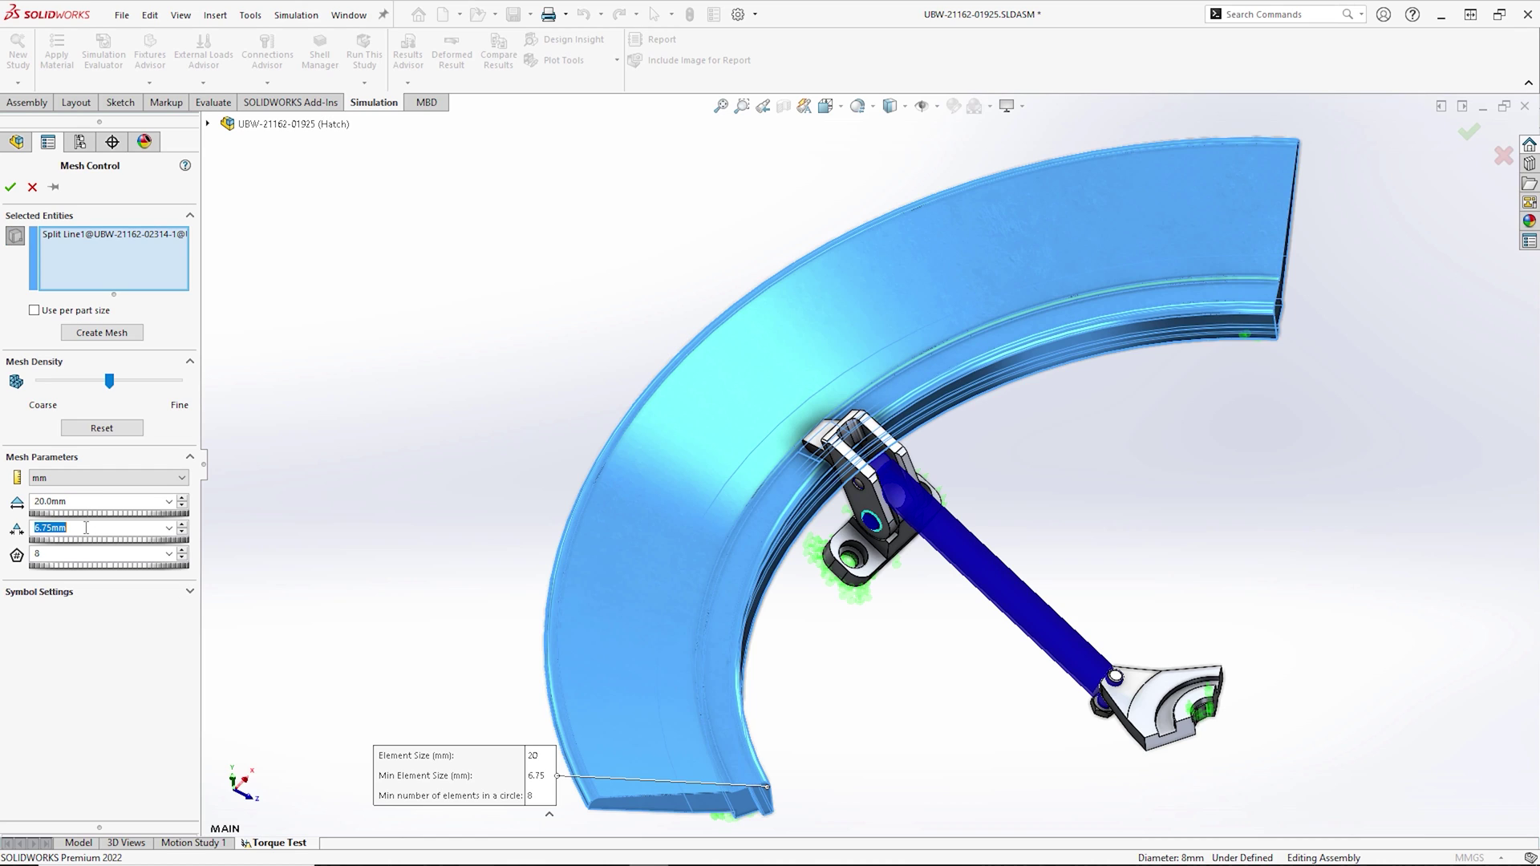
{"action": "type", "text": "5"}
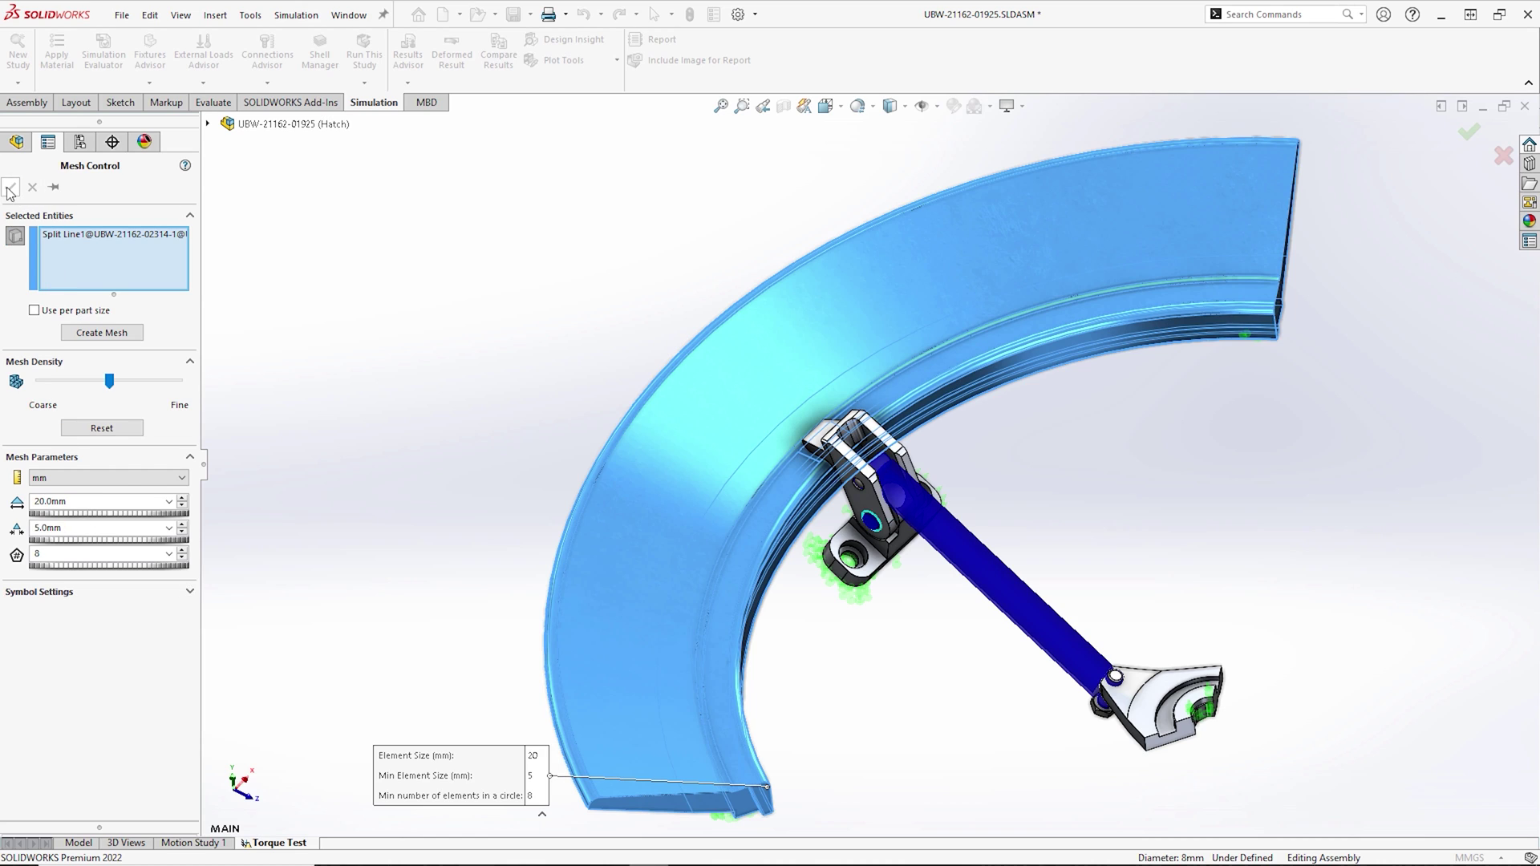
{"action": "left_click", "coordinate": [10, 187]}
- Apply a 2.5 mm mesh control to the clamp hook's 5 mm radius edge
{"action": "scroll", "coordinate": [897, 487], "scroll_direction": "down", "scroll_amount": 6}
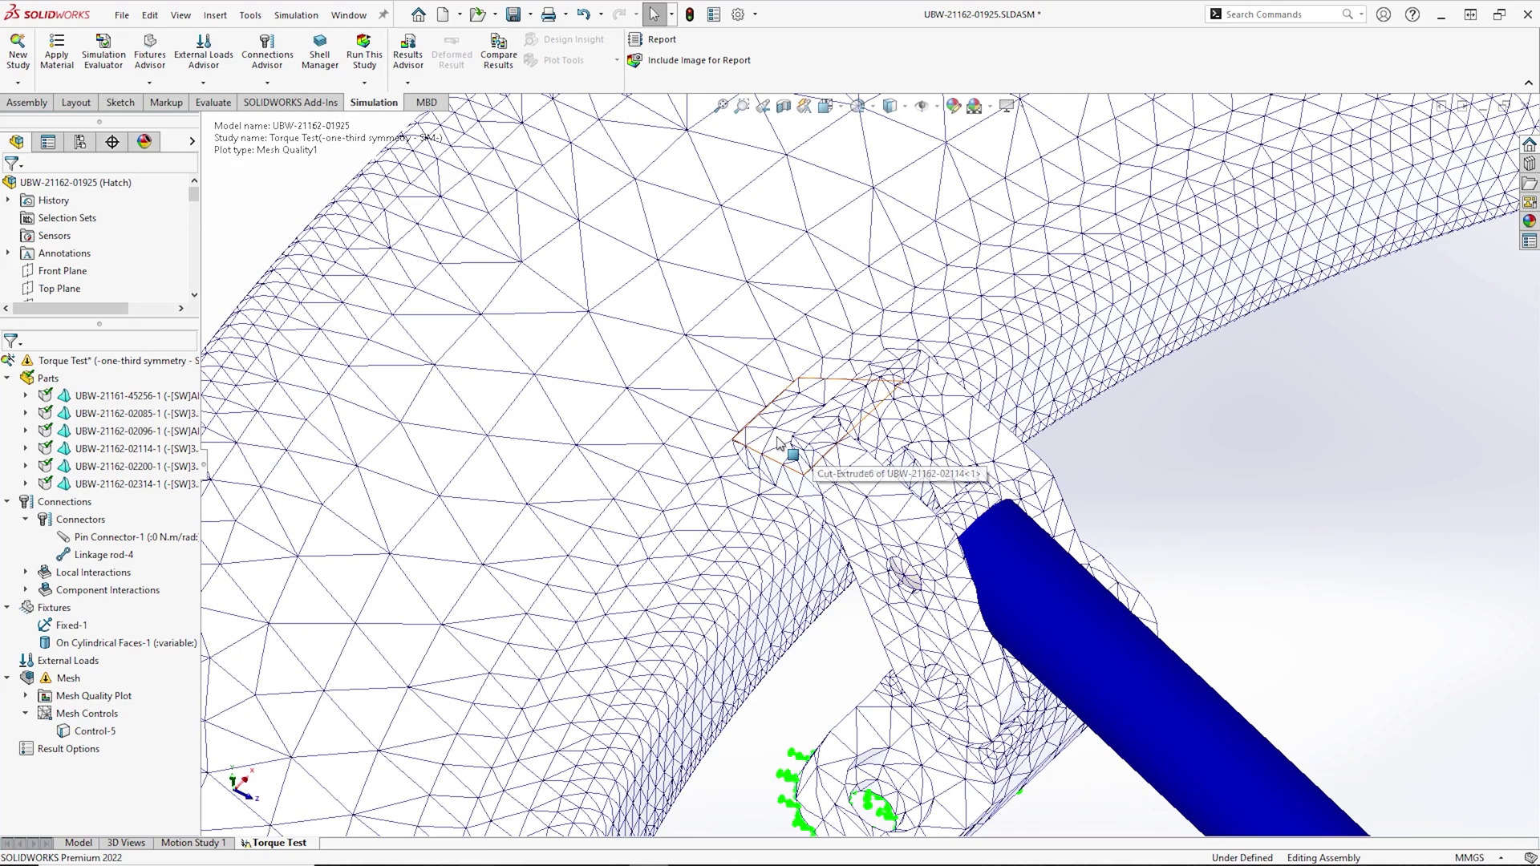
{"action": "left_click", "coordinate": [777, 440]}
{"action": "right_click", "coordinate": [819, 393]}
{"action": "left_click", "coordinate": [898, 401]}
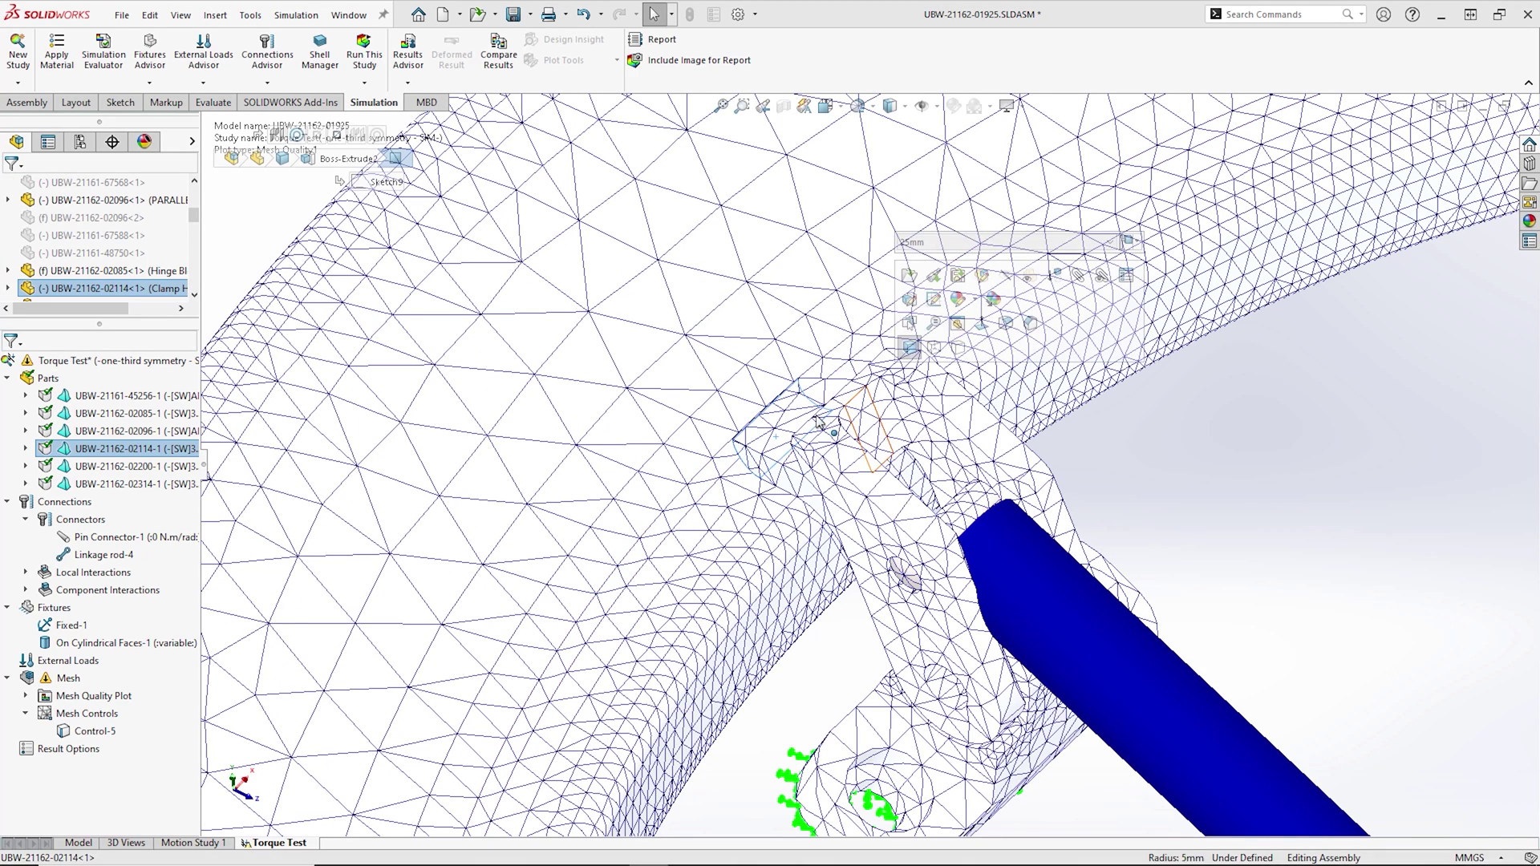
{"action": "right_click", "coordinate": [58, 678]}
{"action": "left_click", "coordinate": [89, 451]}
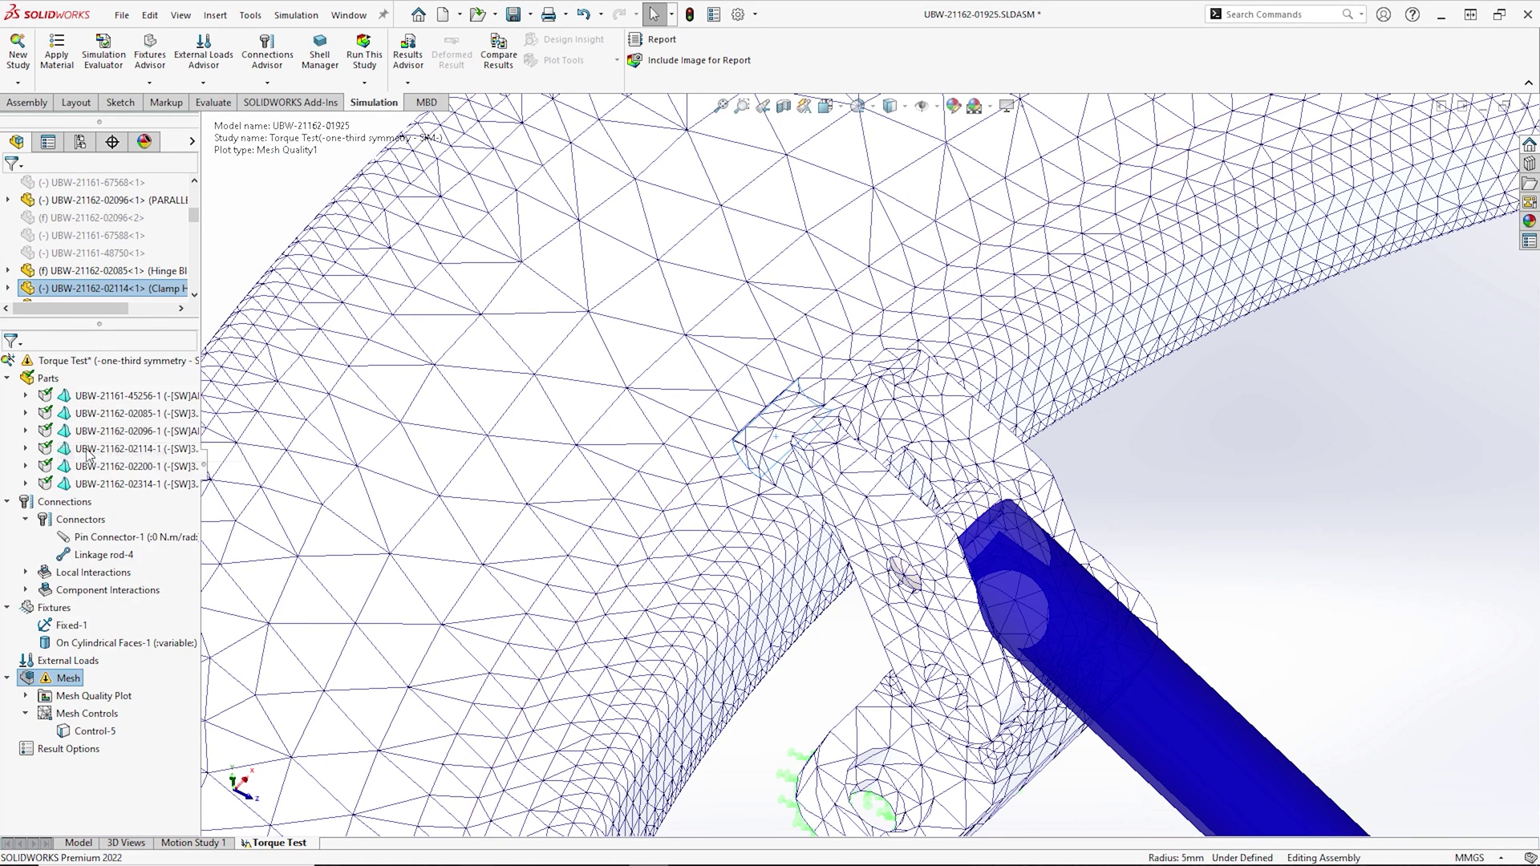
{"action": "left_click", "coordinate": [86, 502]}
{"action": "type", "text": "2.5"}
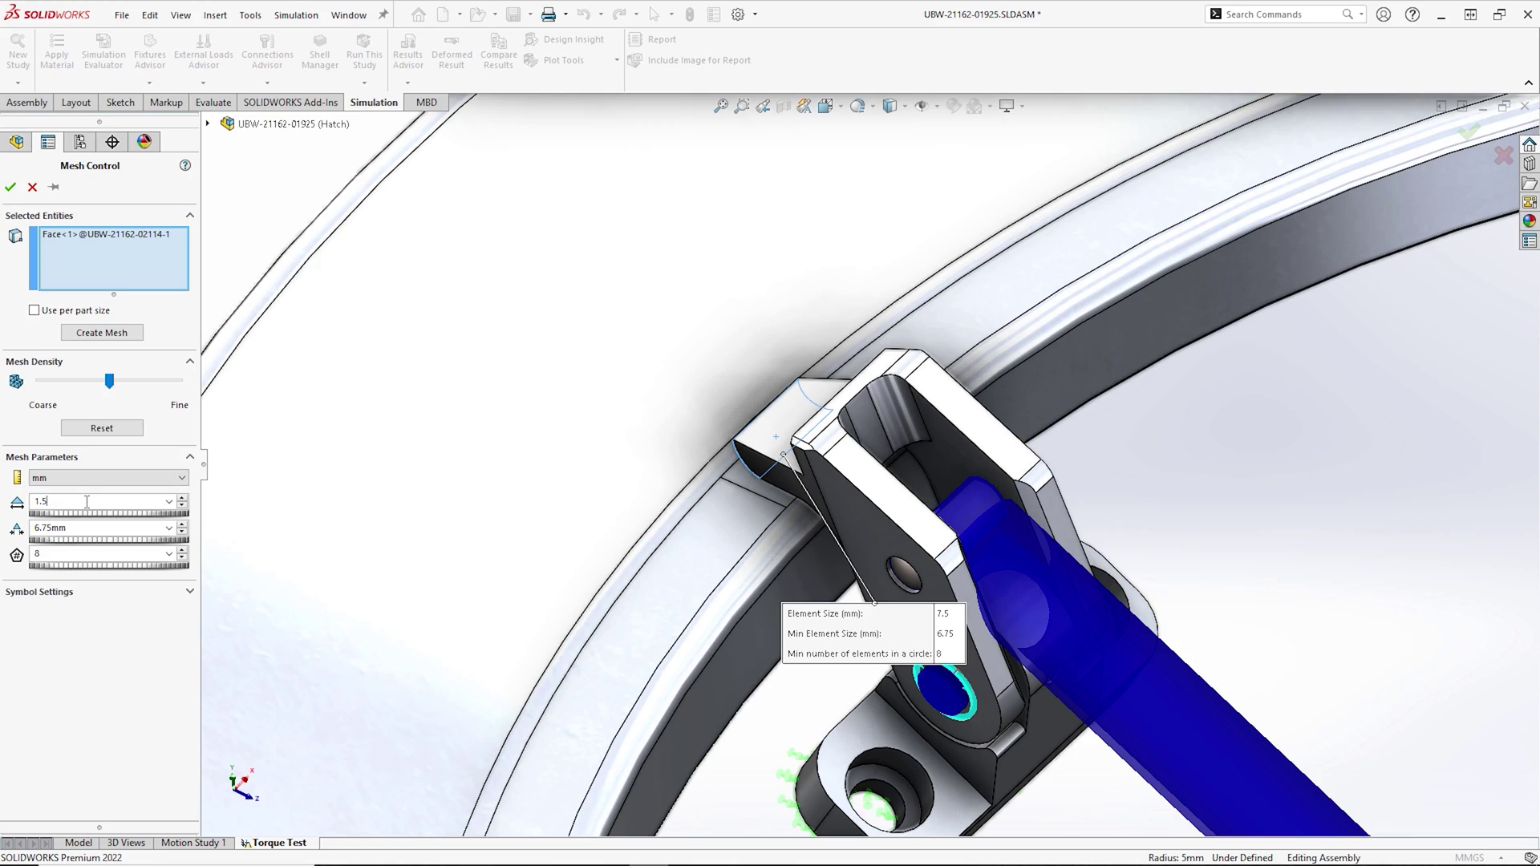
{"action": "left_click", "coordinate": [10, 187]}
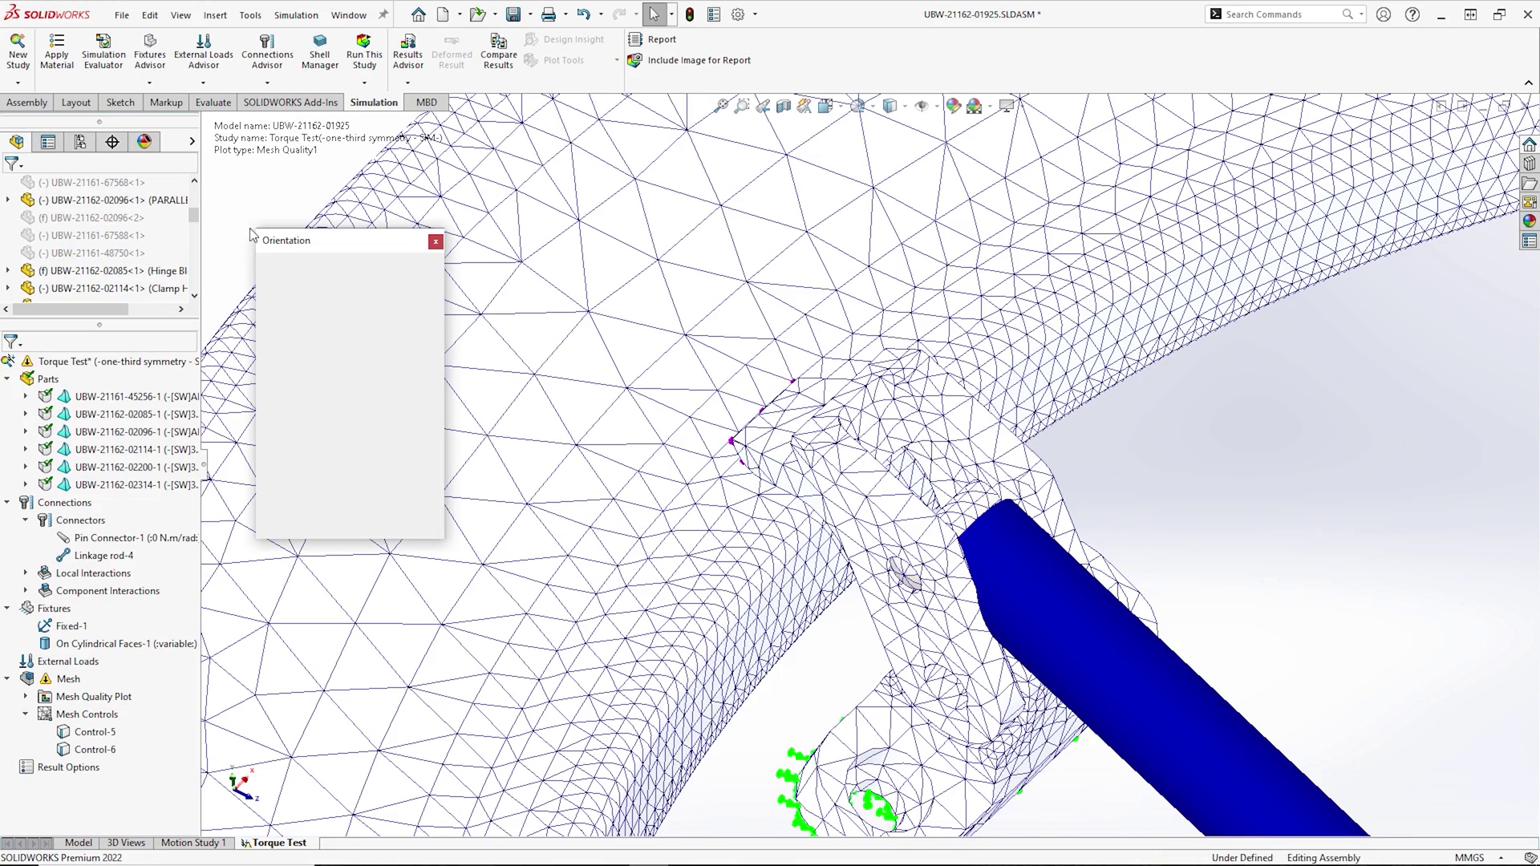
- Remesh the fitted model so Control-5 and Control-6 take effect
{"action": "key", "text": "f"}
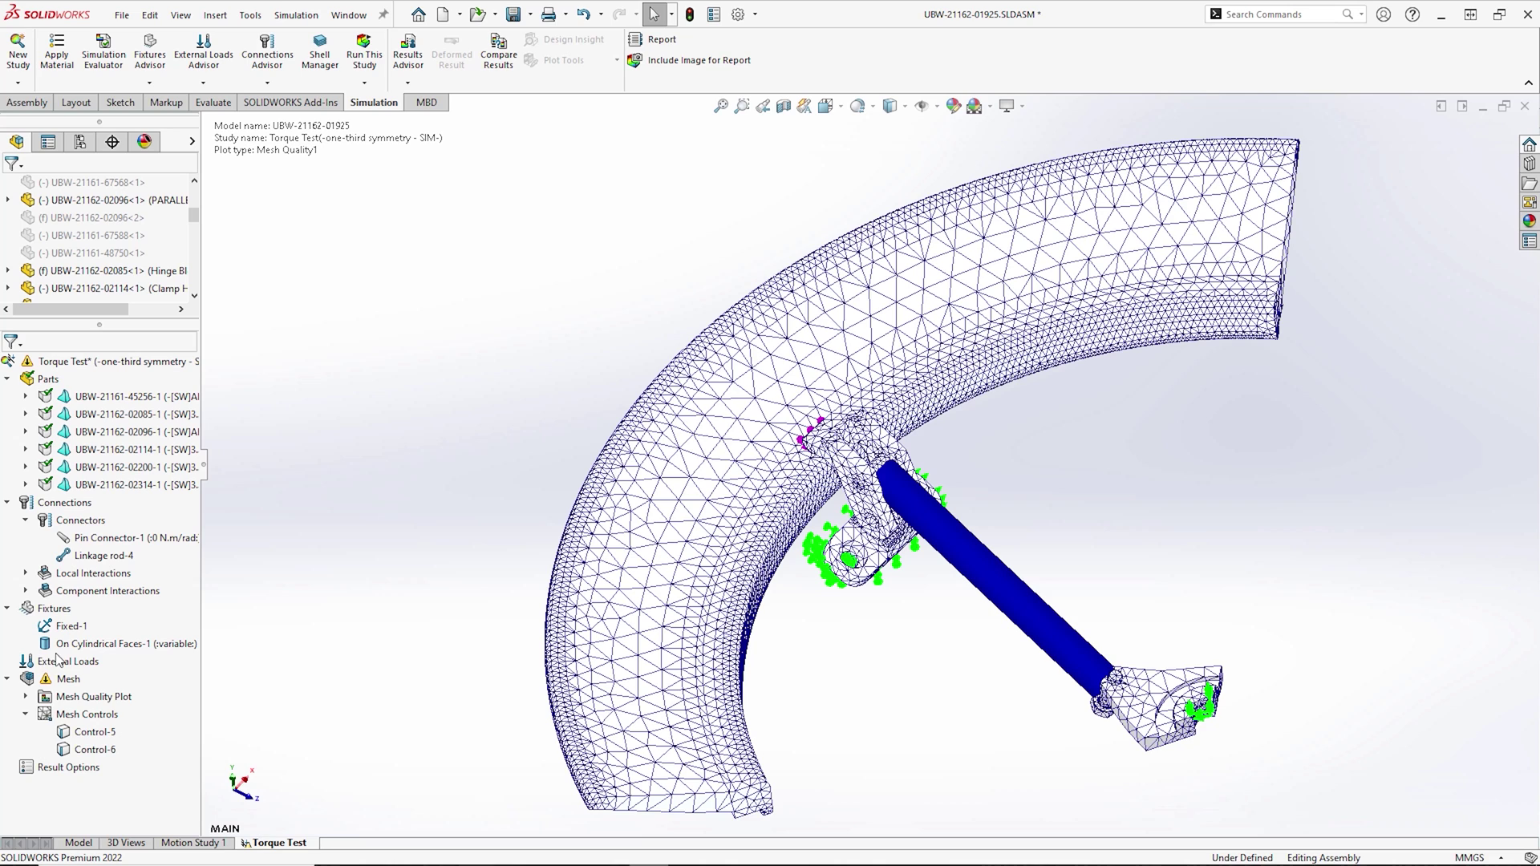
{"action": "right_click", "coordinate": [40, 680]}
{"action": "left_click", "coordinate": [88, 419]}
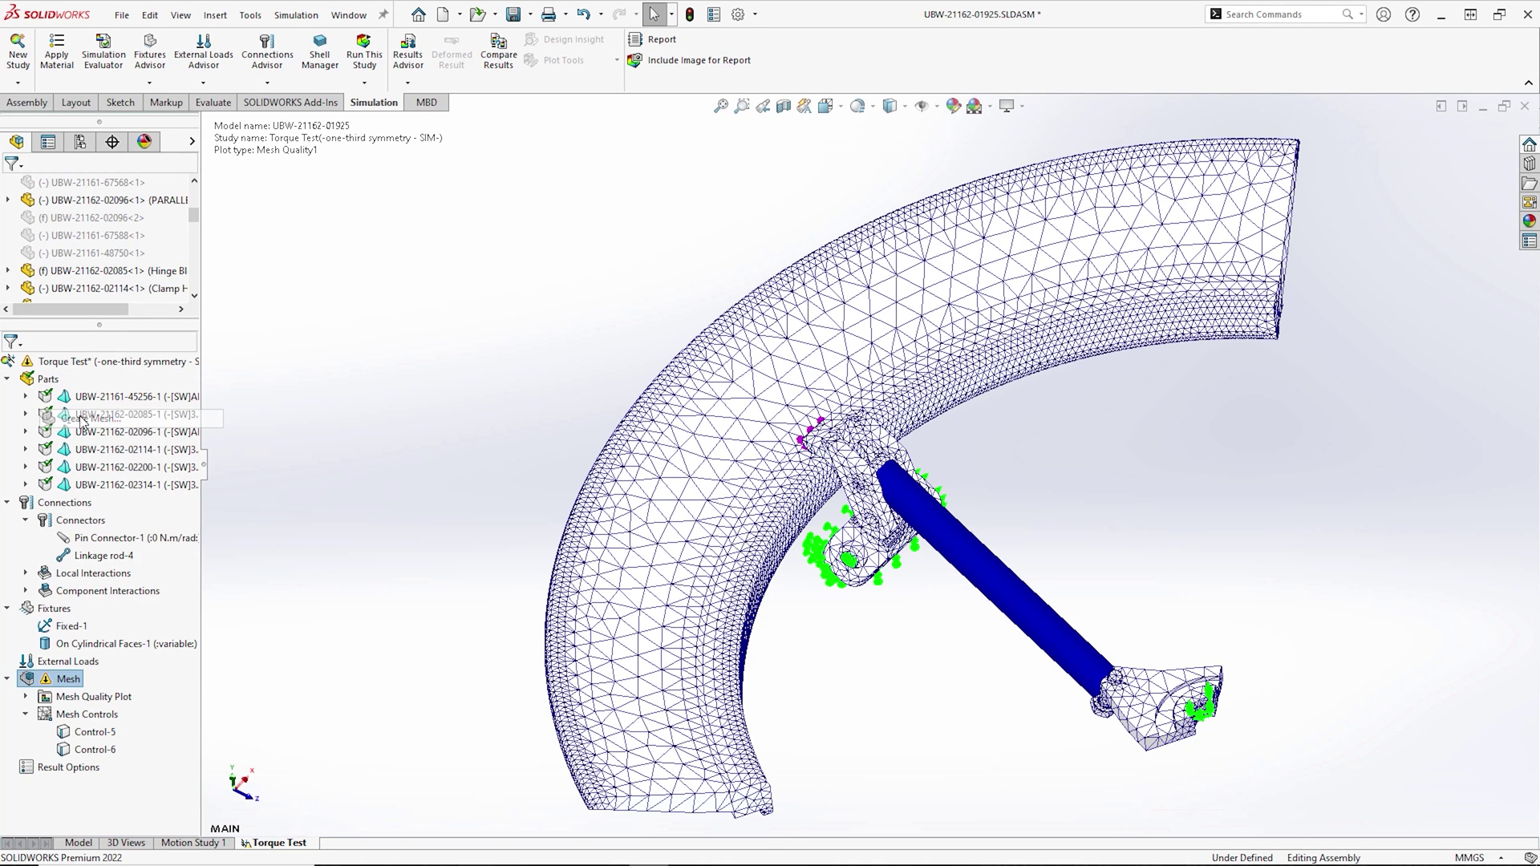
{"action": "left_click", "coordinate": [9, 189]}
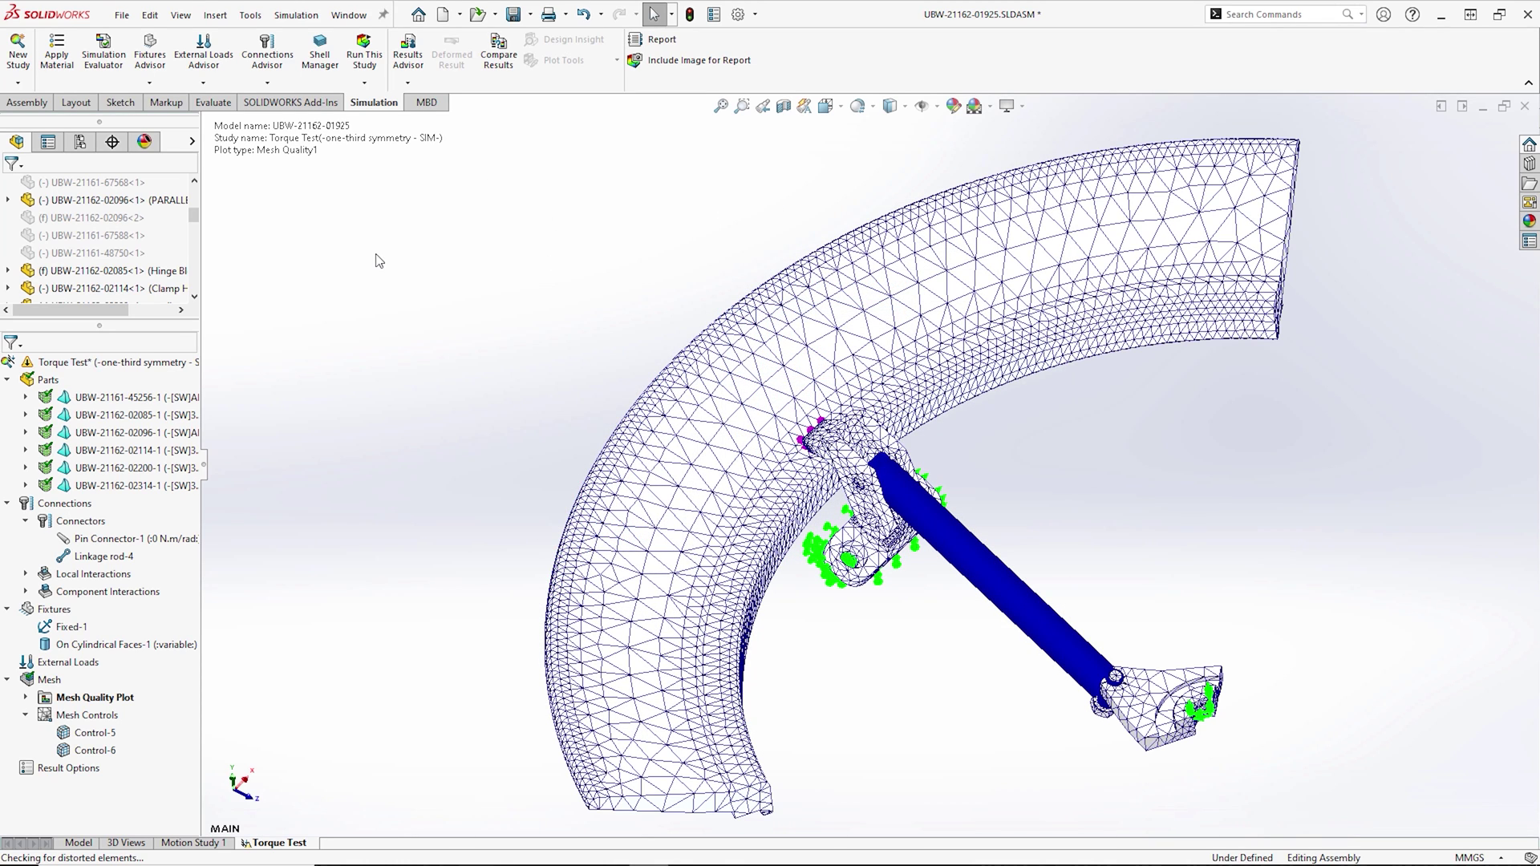
{"action": "right_click", "coordinate": [86, 664]}
- Apply a reversed 5.5 N·m torque to the end bracket's curved face, using it as the axis
{"action": "left_click", "coordinate": [818, 658]}
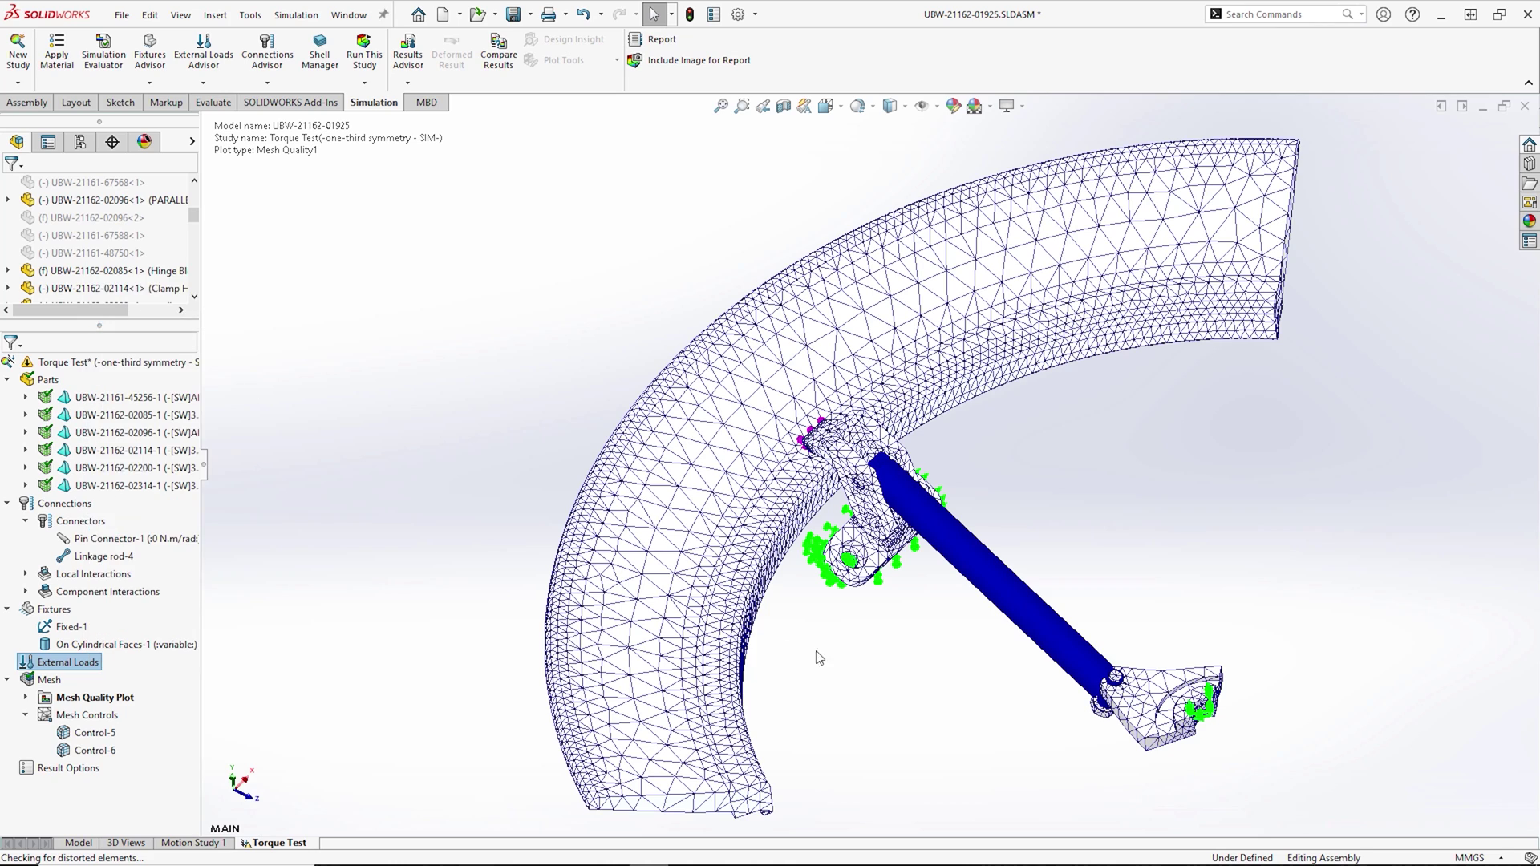
{"action": "scroll", "coordinate": [1169, 705], "scroll_direction": "down", "scroll_amount": 8}
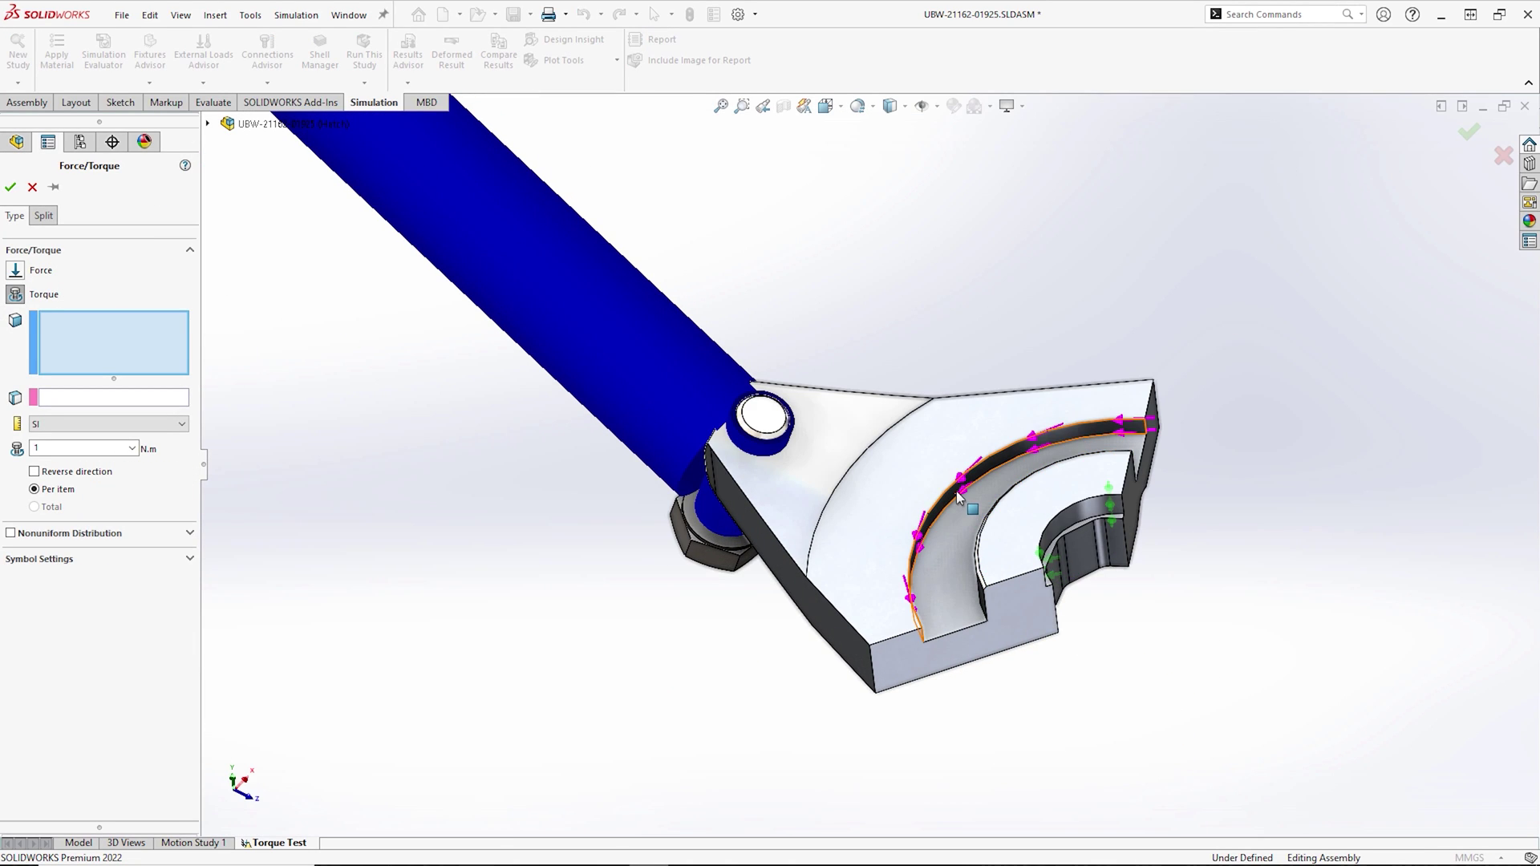
{"action": "left_click", "coordinate": [956, 491]}
{"action": "left_click", "coordinate": [955, 491]}
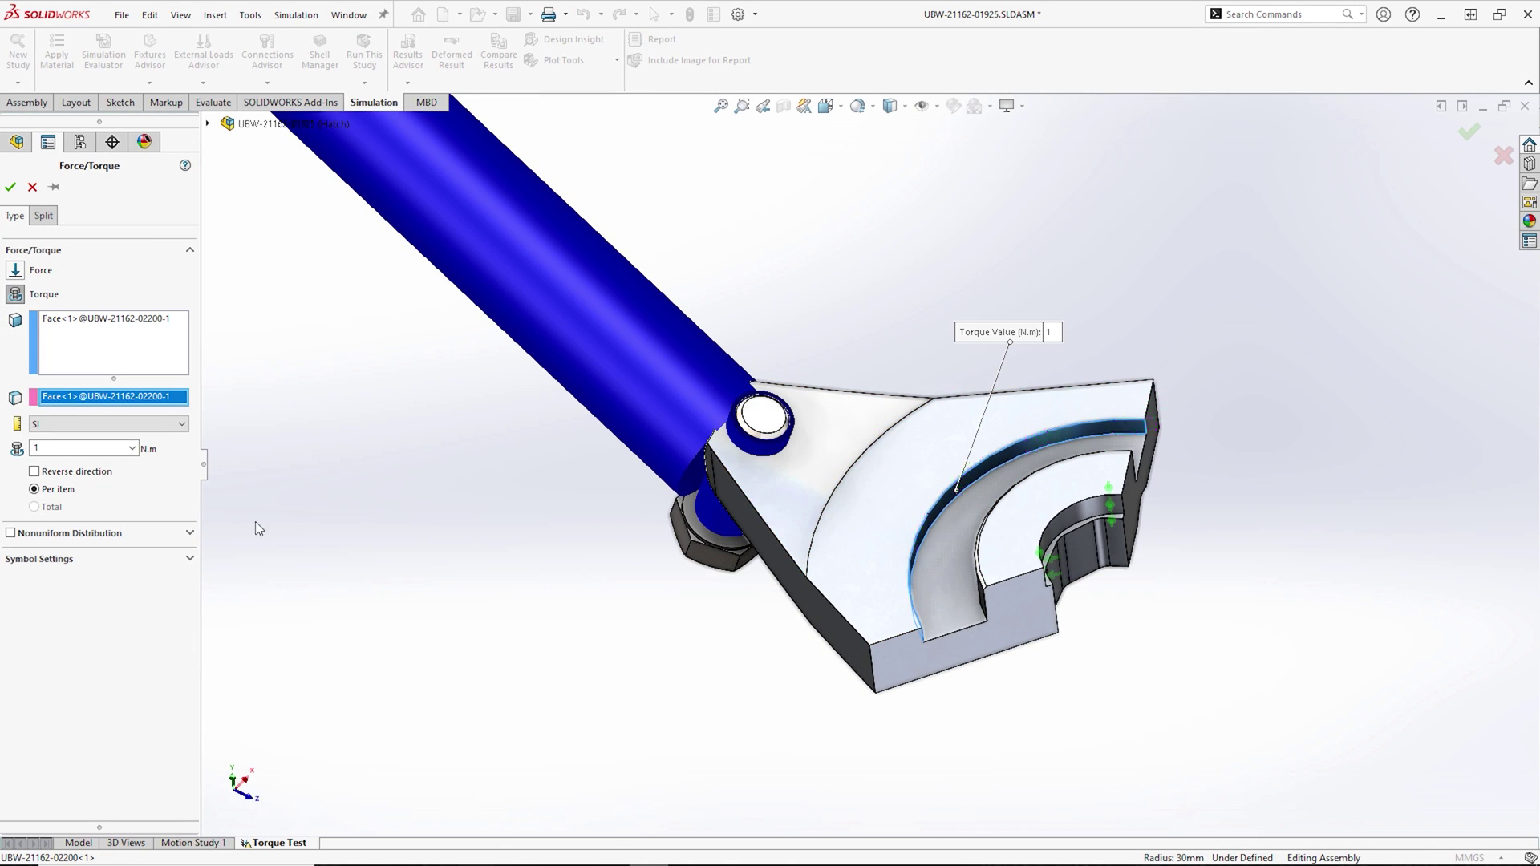
{"action": "double_click", "coordinate": [104, 447]}
{"action": "type", "text": "5.5"}
{"action": "key", "text": "Tab"}
{"action": "left_click", "coordinate": [98, 475]}
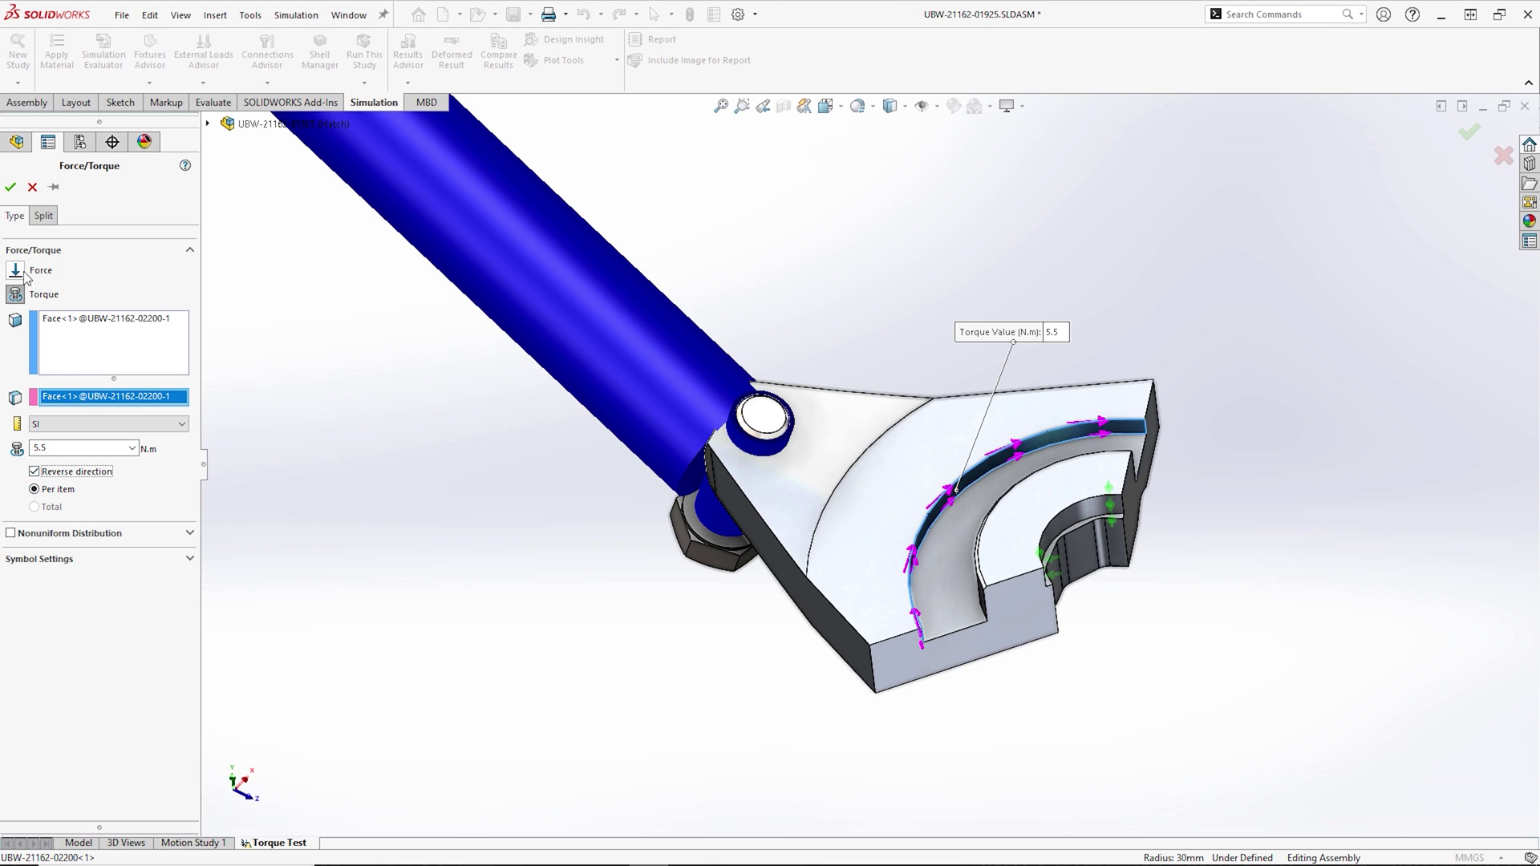
{"action": "key", "text": "Return"}
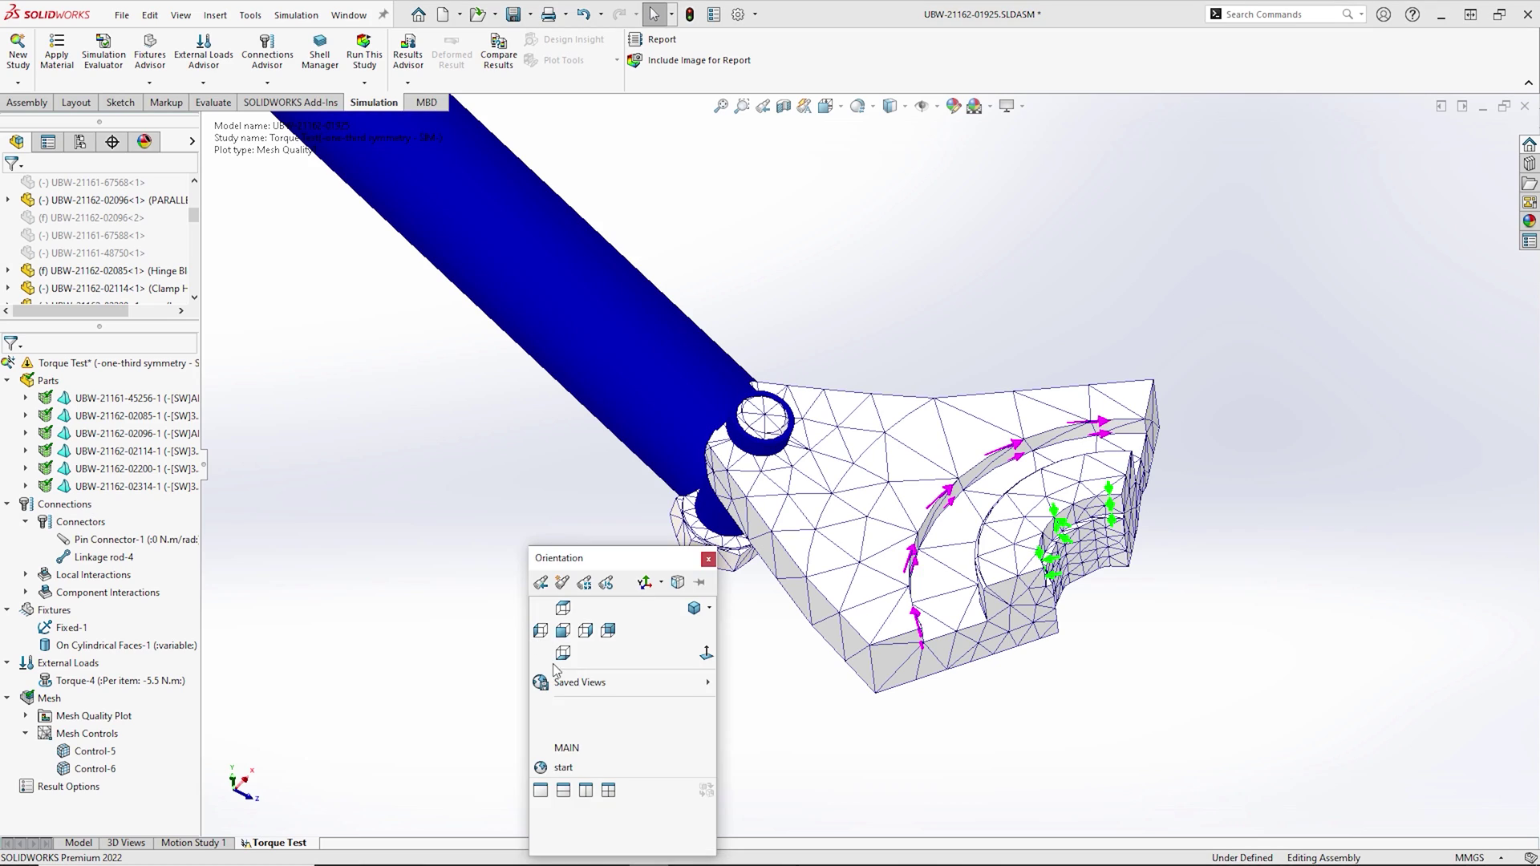
- Run the study and list Linkage rod-4's connector forces, showing -367.68 N axial
{"action": "key", "text": "f"}
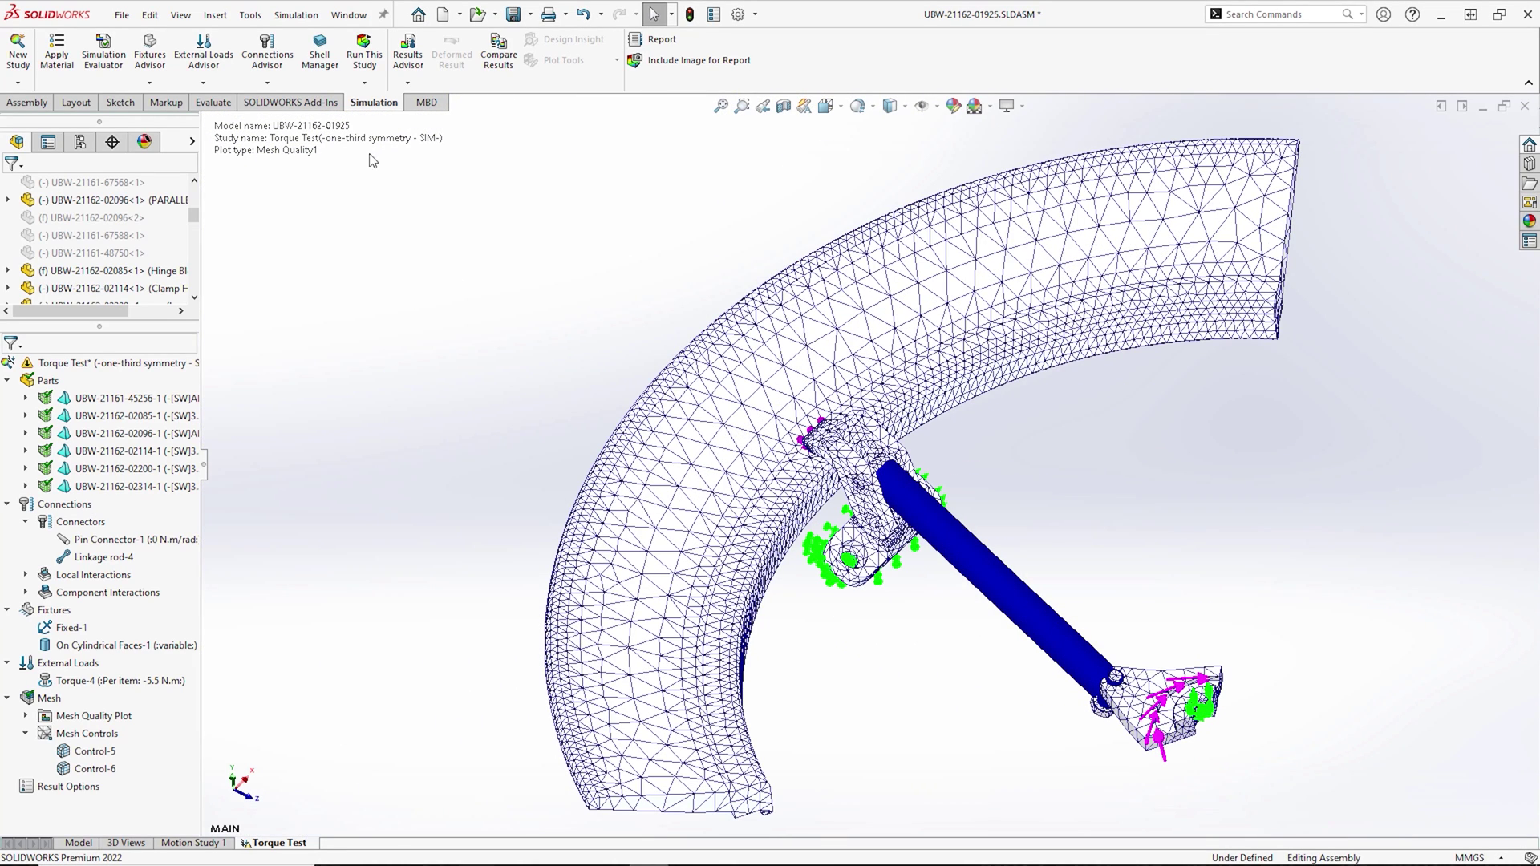
{"action": "left_click", "coordinate": [371, 61]}
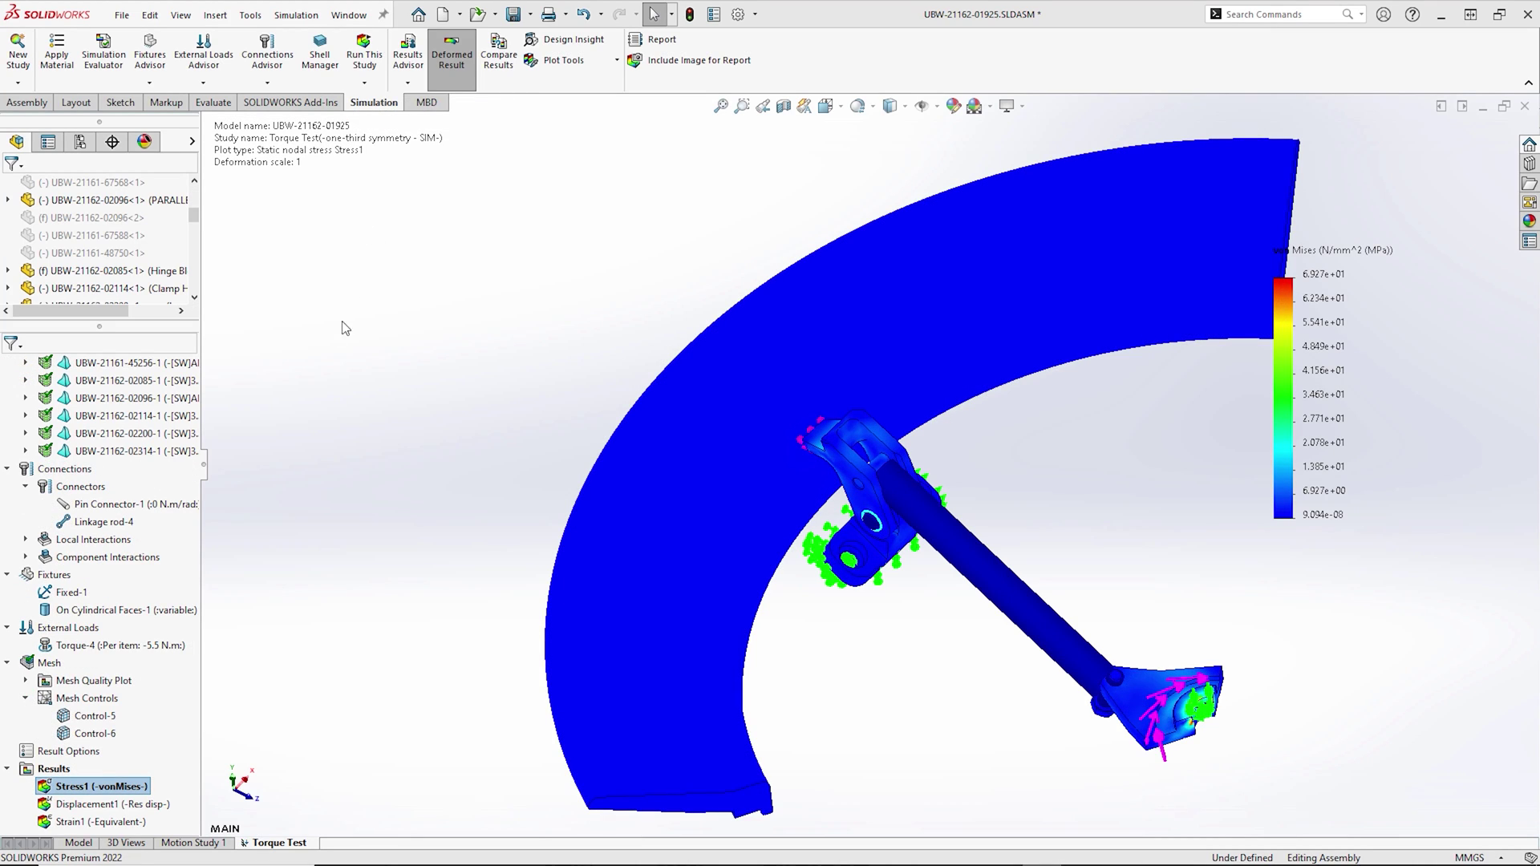
{"action": "right_click", "coordinate": [53, 770]}
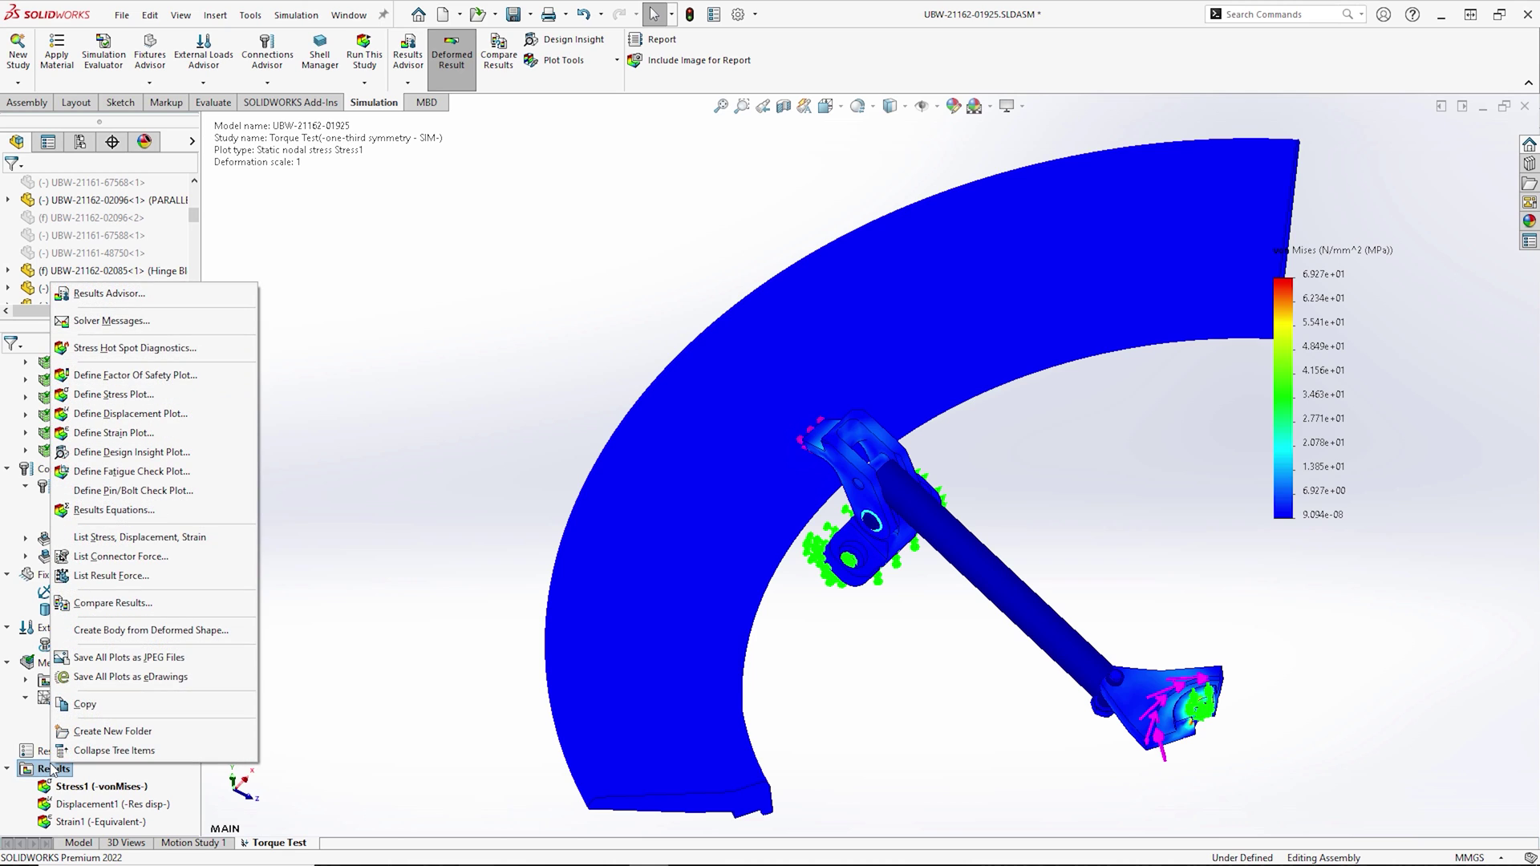
{"action": "left_click", "coordinate": [147, 559]}
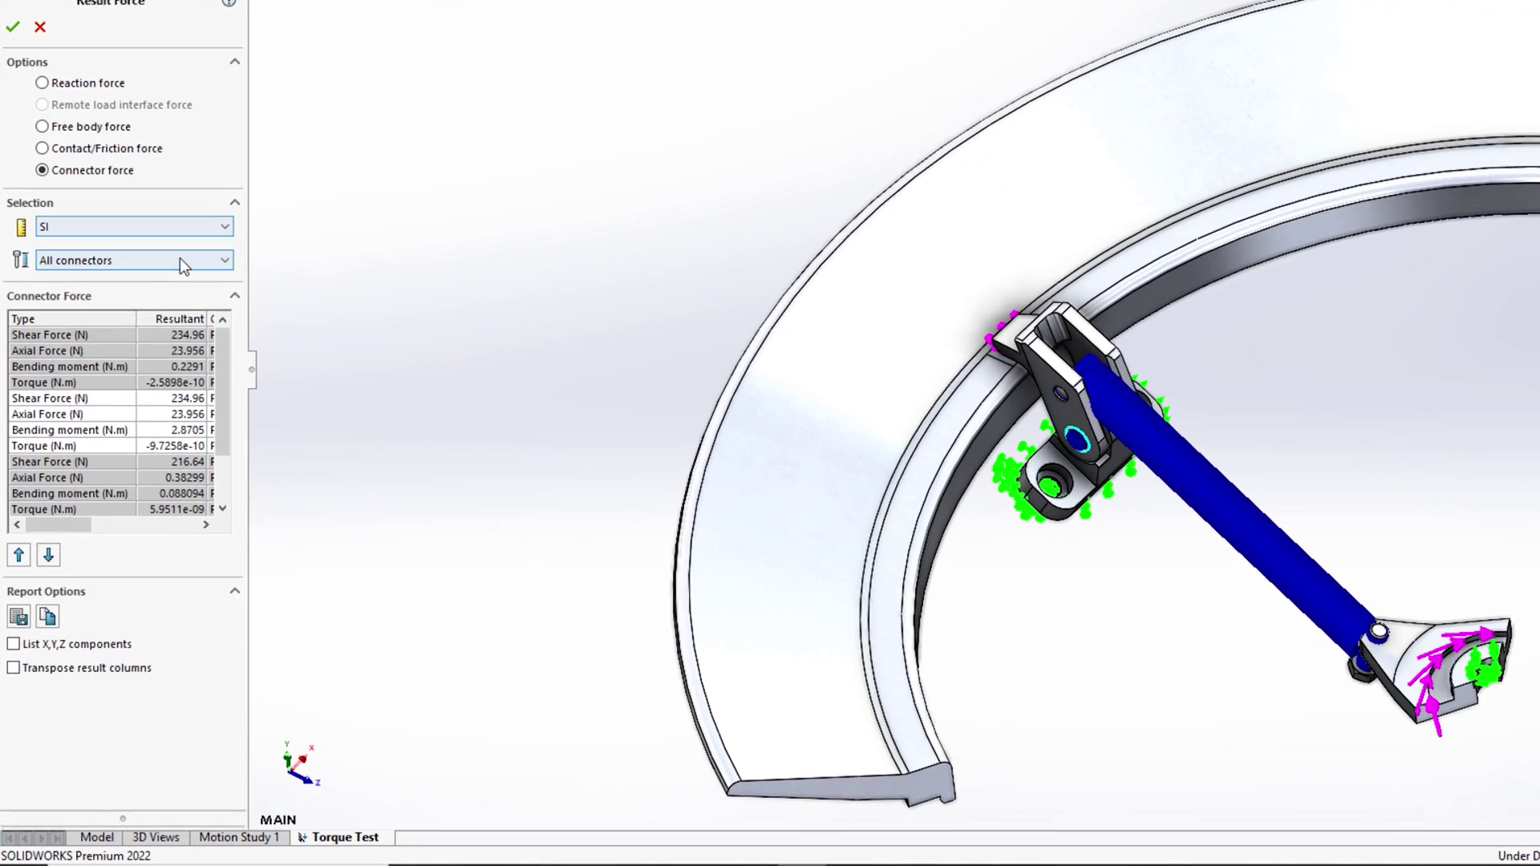
{"action": "left_click", "coordinate": [179, 258]}
{"action": "left_click", "coordinate": [152, 388]}
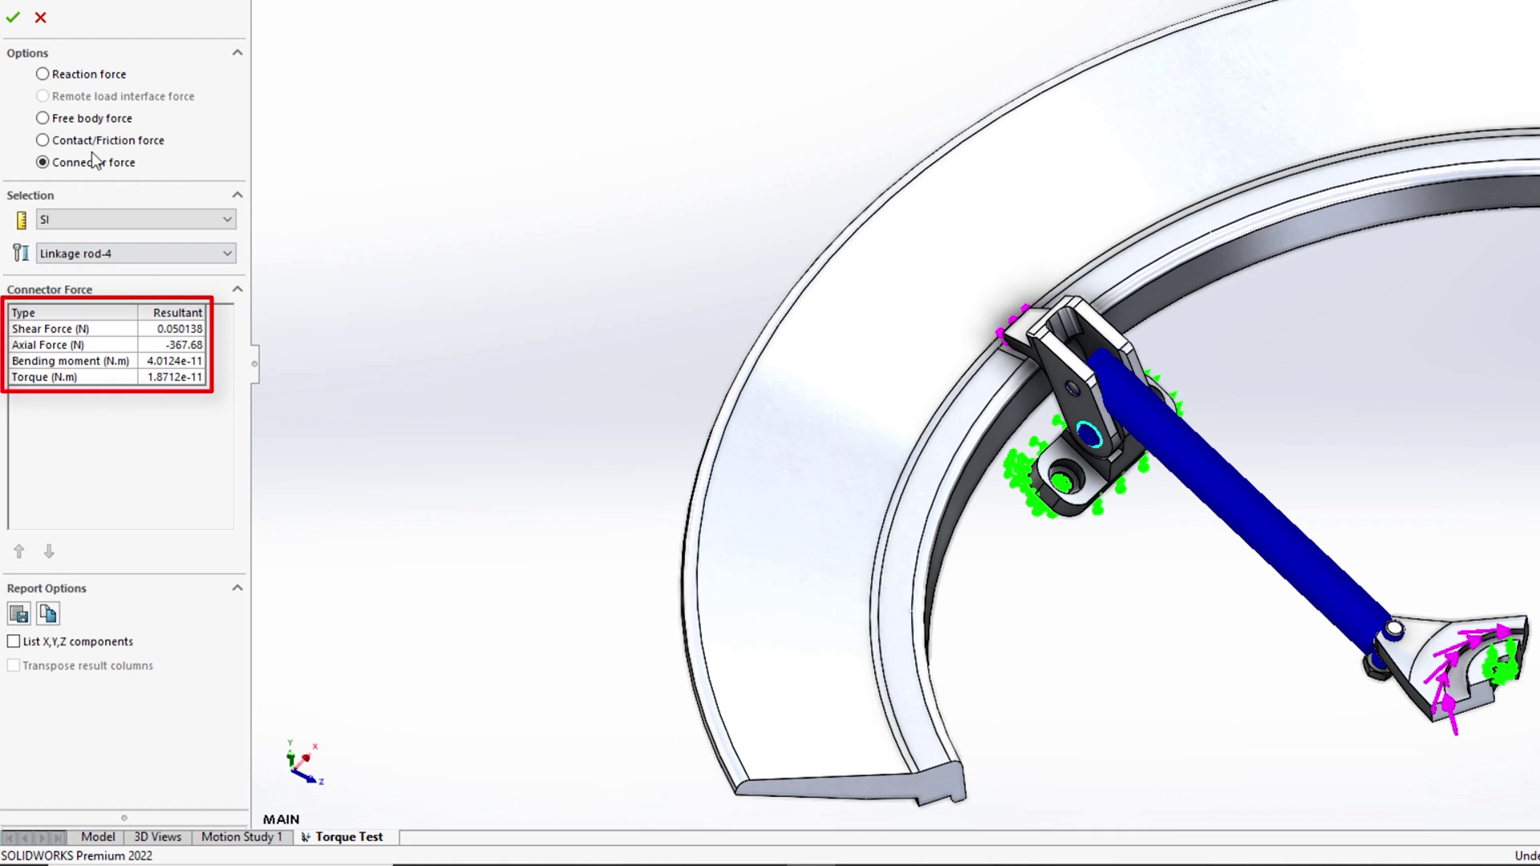
{"action": "left_click", "coordinate": [41, 17]}
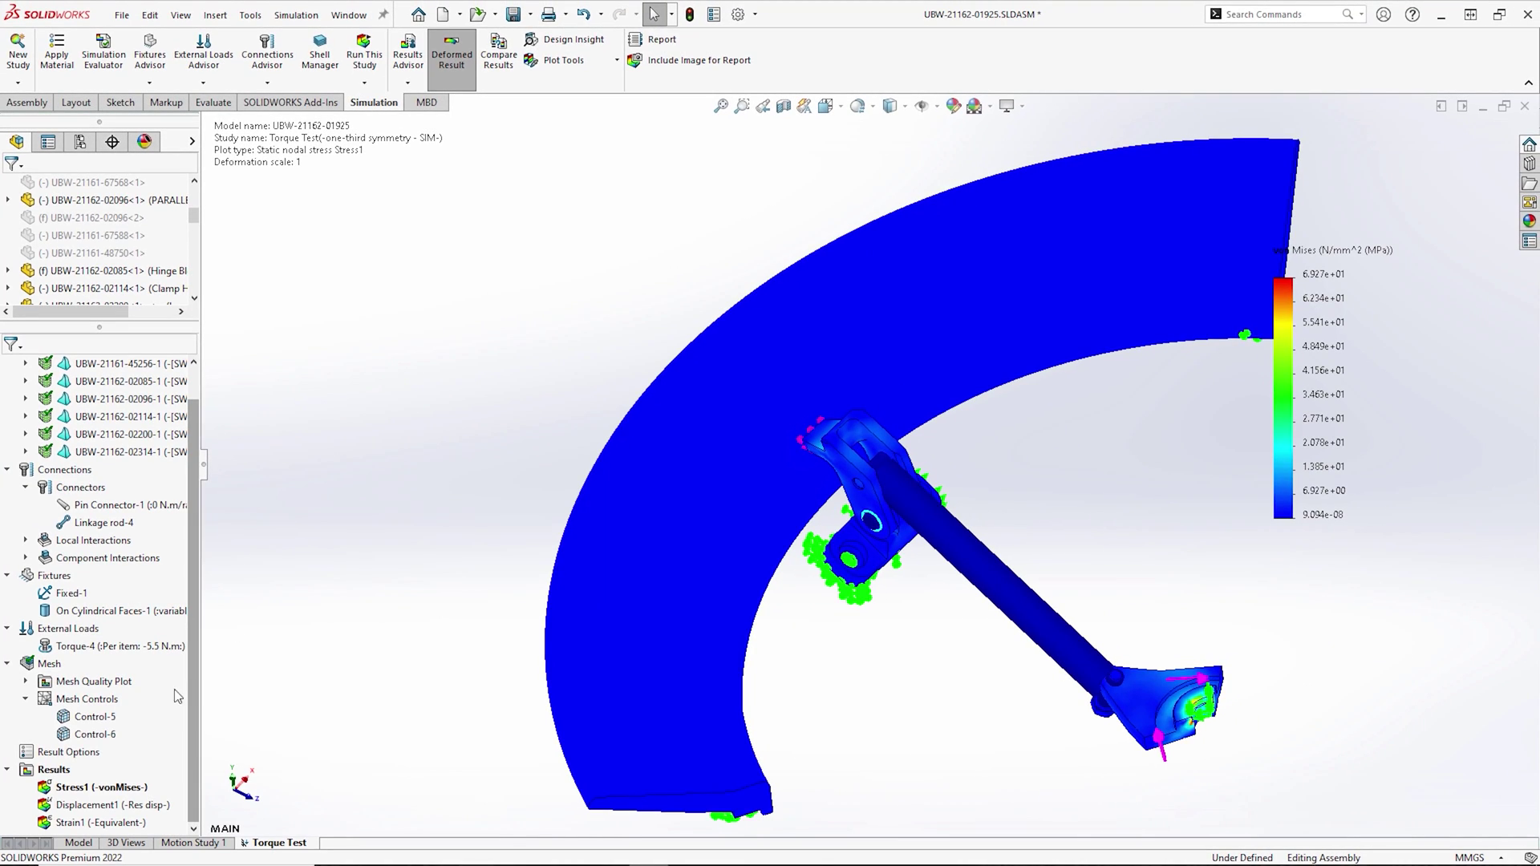
- List the contact/friction force on the latch-finger face, reading a 161.2 N normal force
{"action": "right_click", "coordinate": [53, 762]}
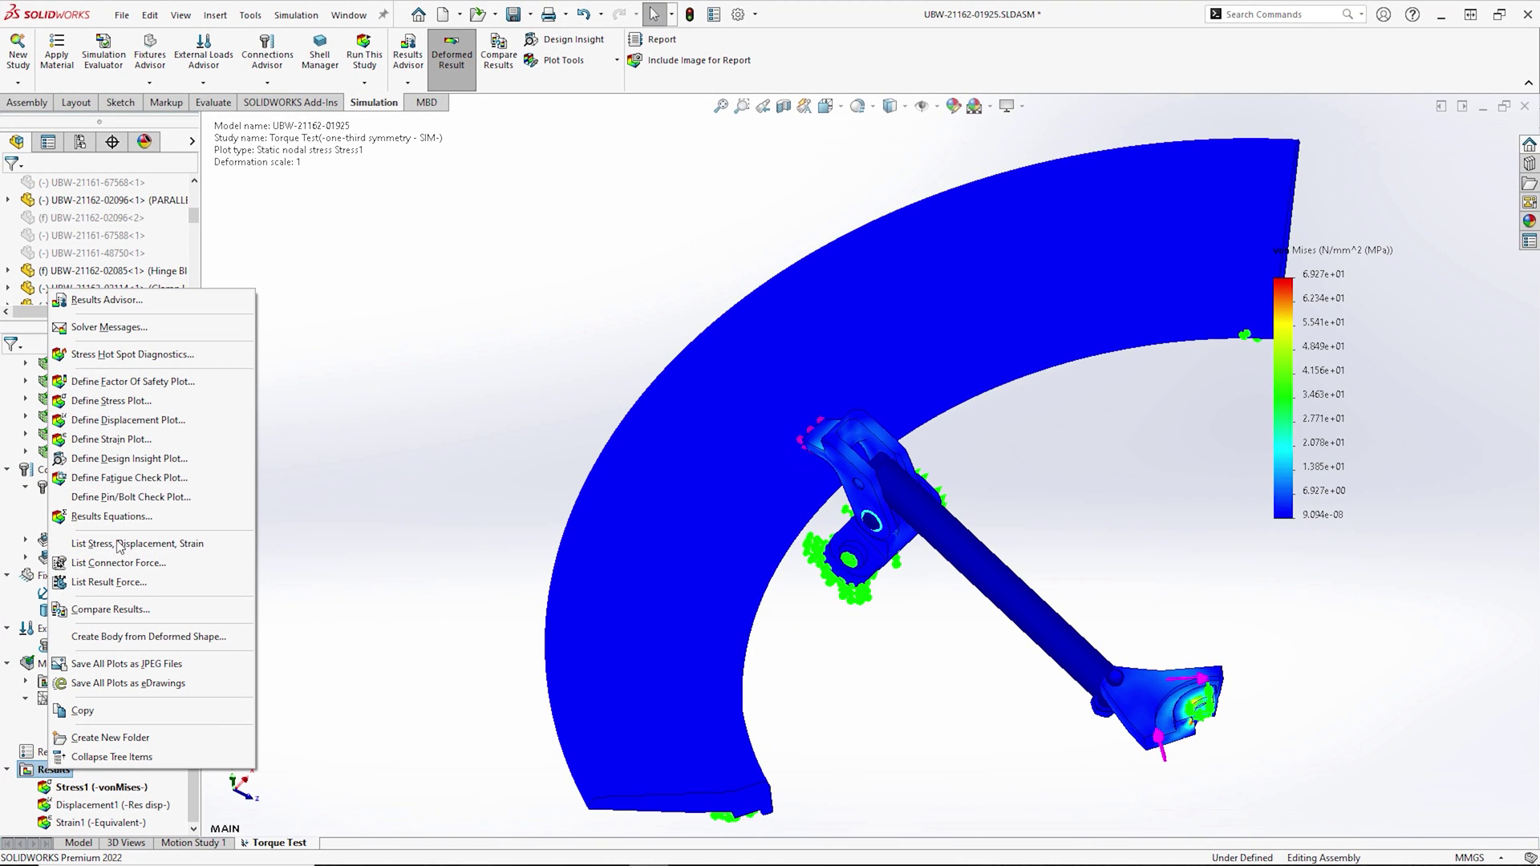
{"action": "left_click", "coordinate": [120, 582]}
{"action": "scroll", "coordinate": [794, 460], "scroll_direction": "down", "scroll_amount": 10}
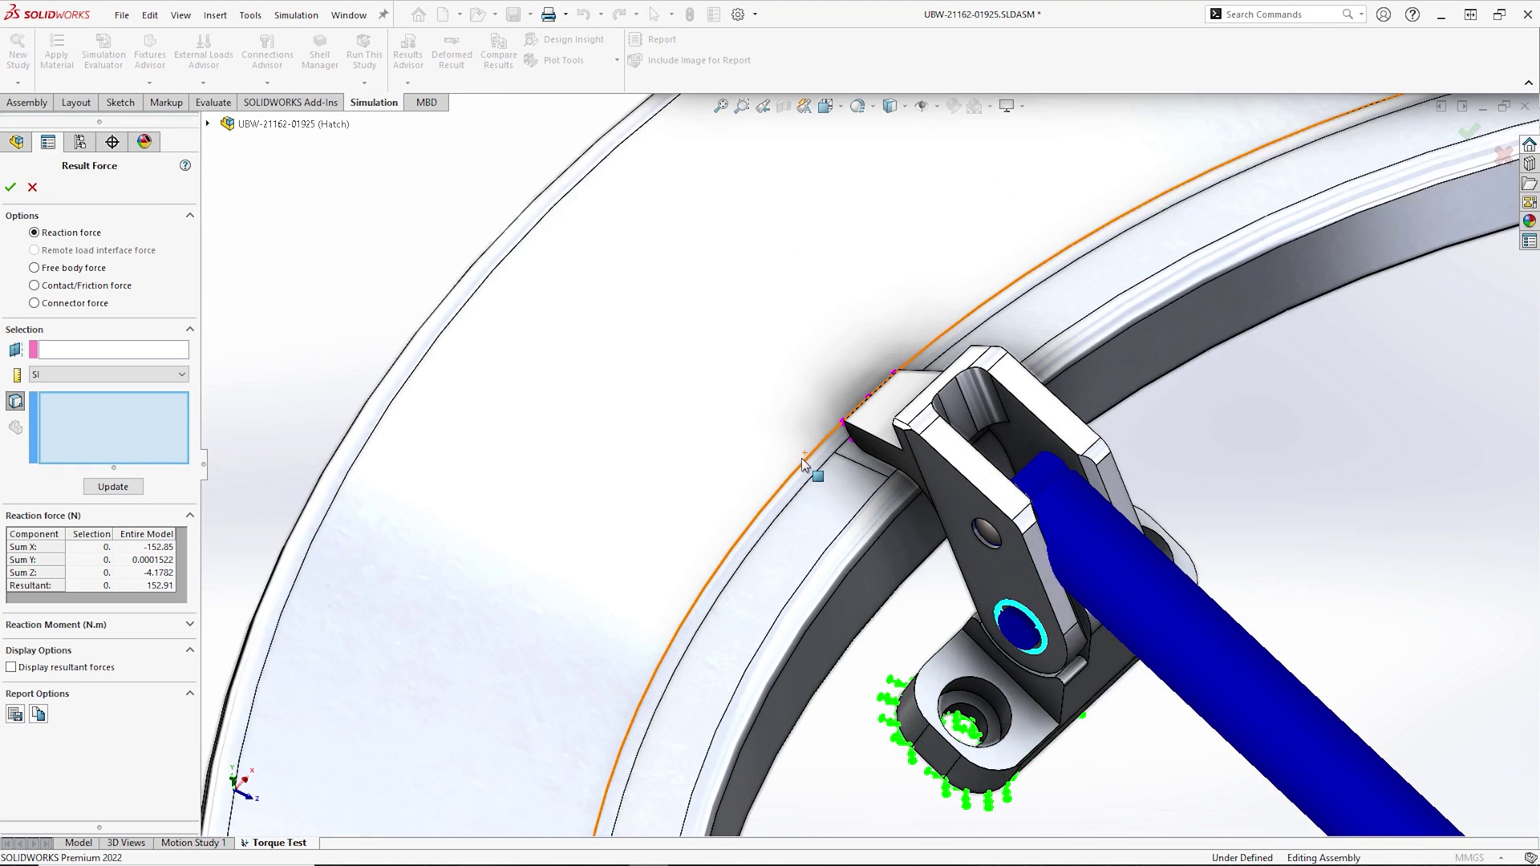
{"action": "left_click", "coordinate": [873, 451]}
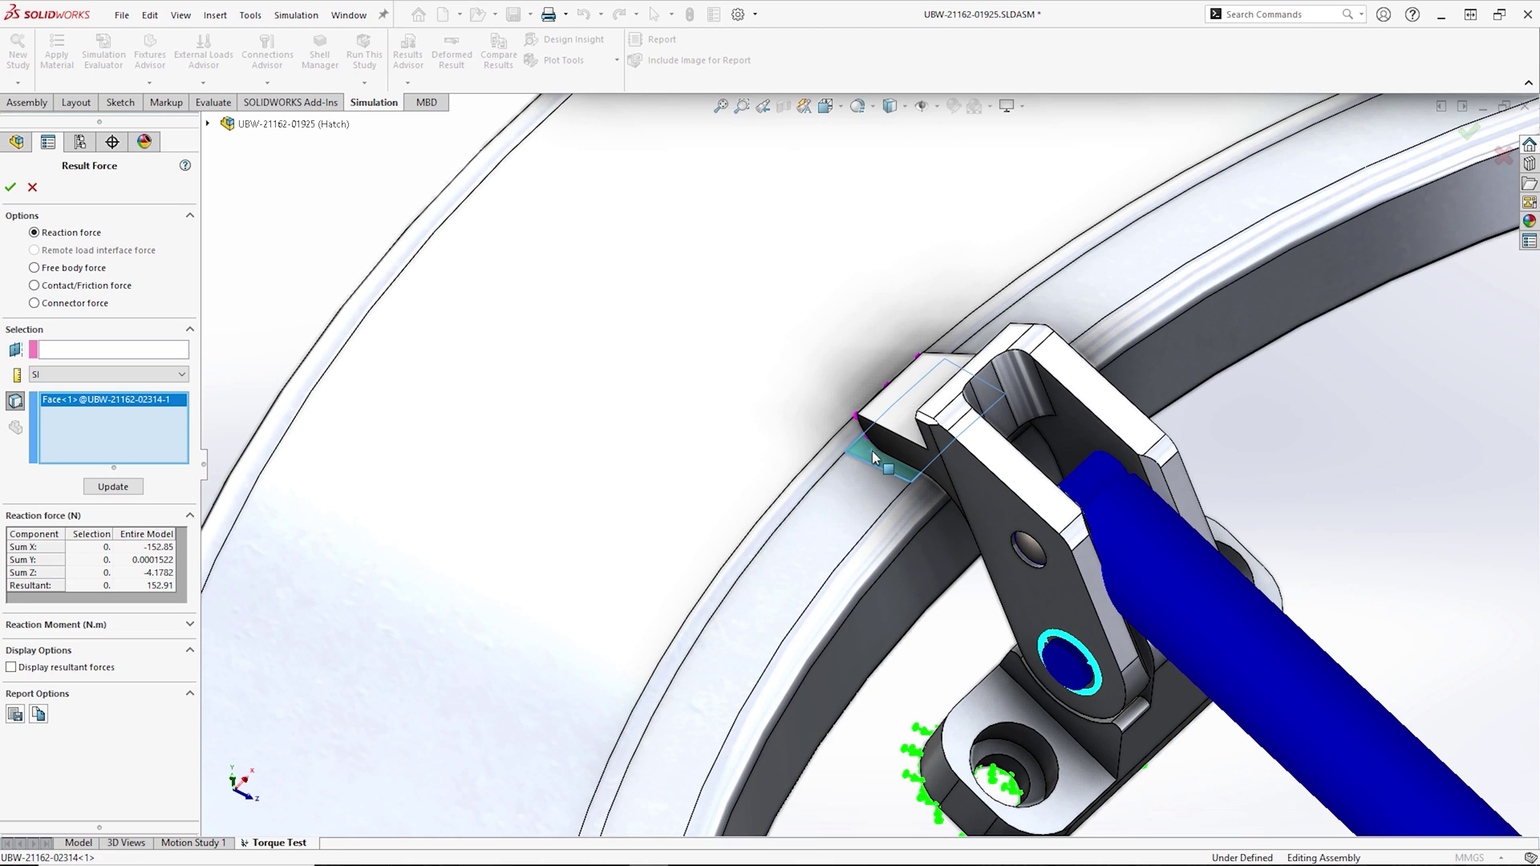
{"action": "left_click", "coordinate": [105, 287]}
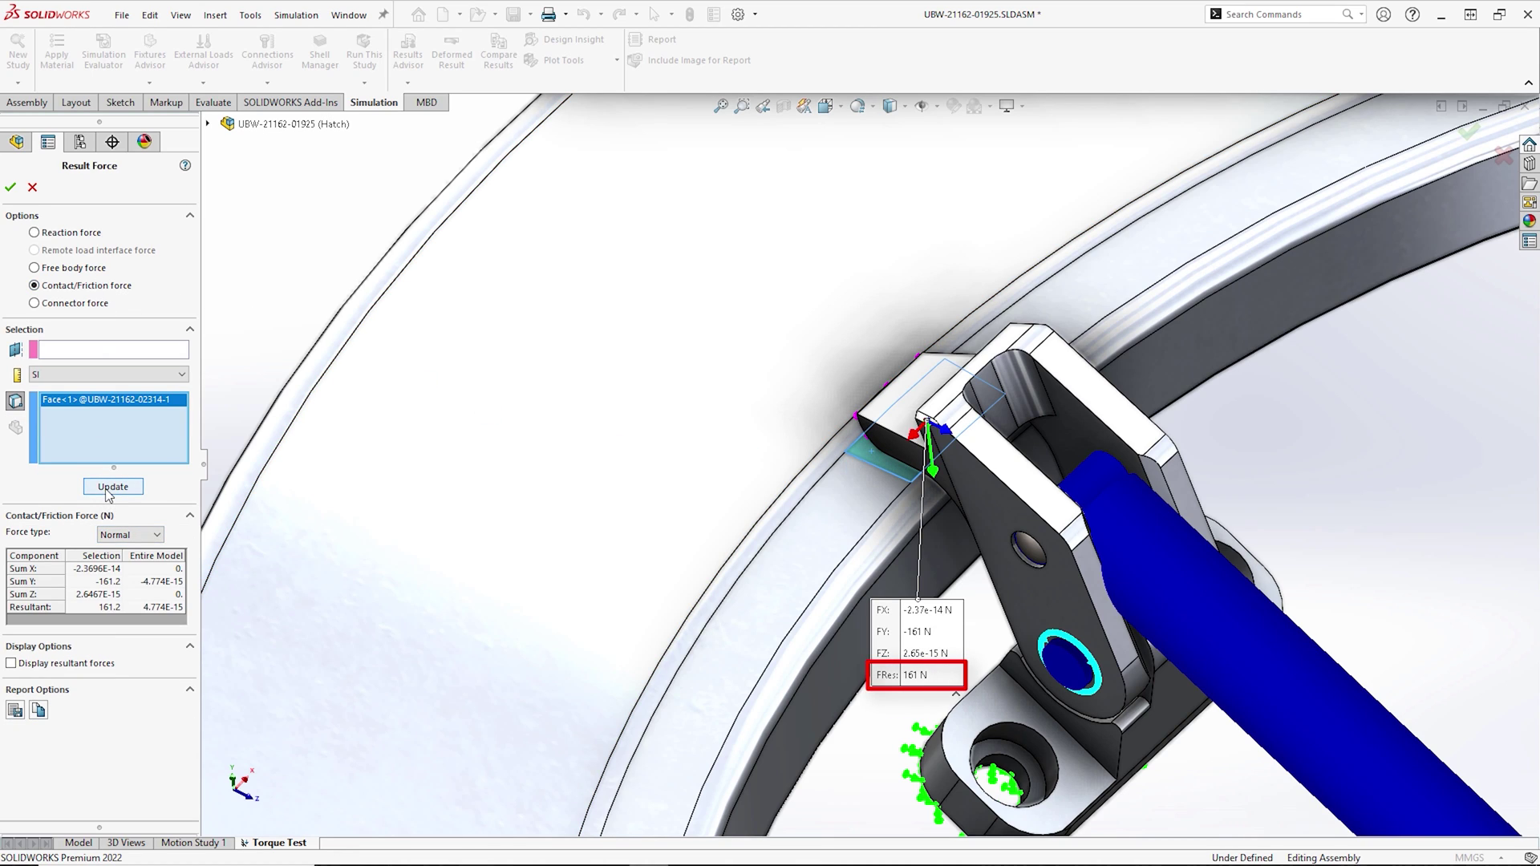
{"action": "left_click", "coordinate": [34, 188]}
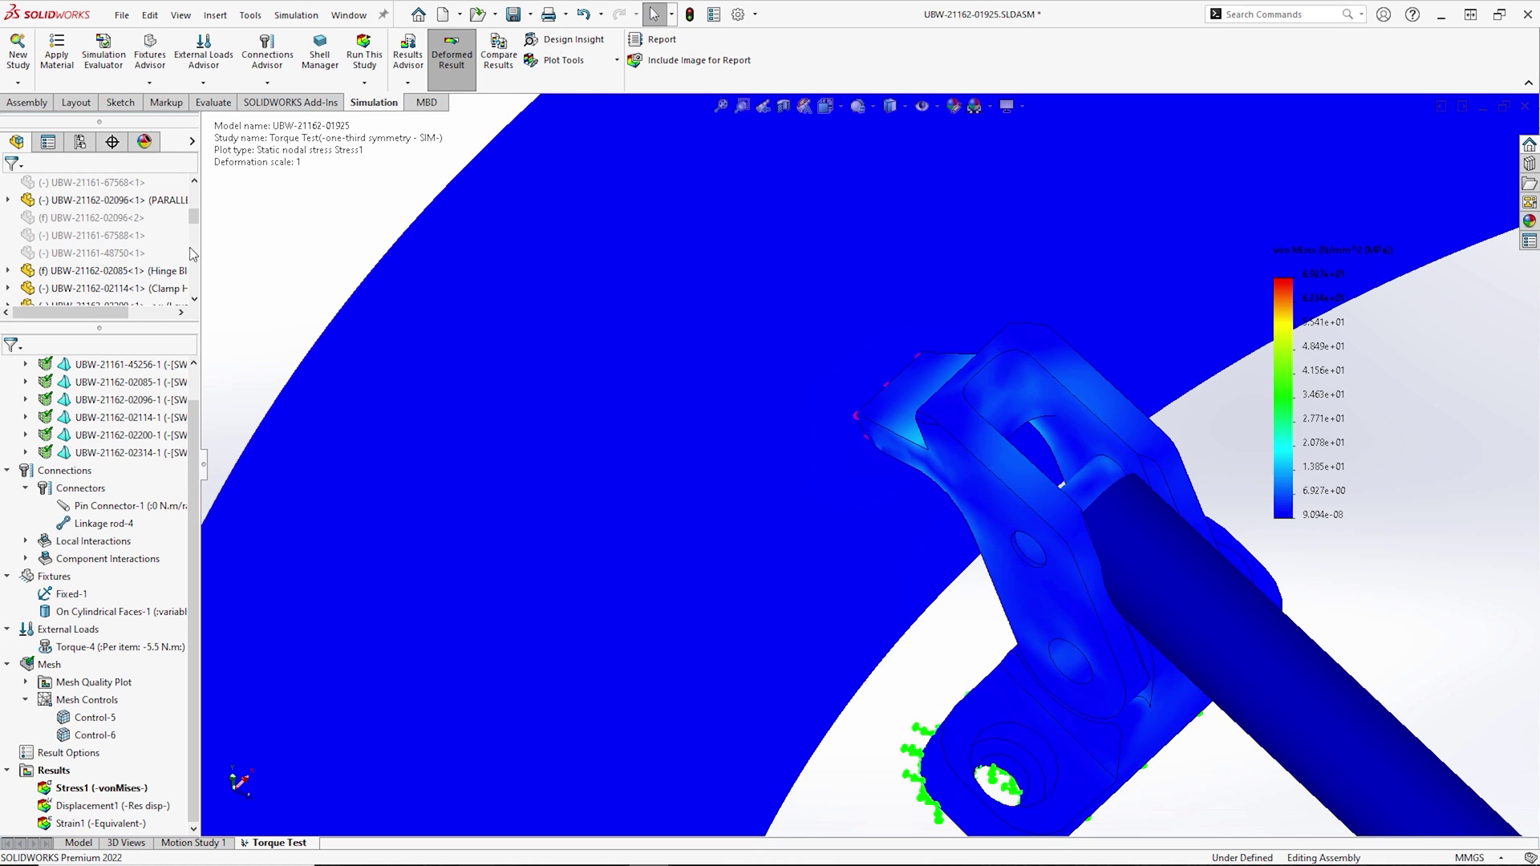
{"action": "right_click", "coordinate": [72, 790]}
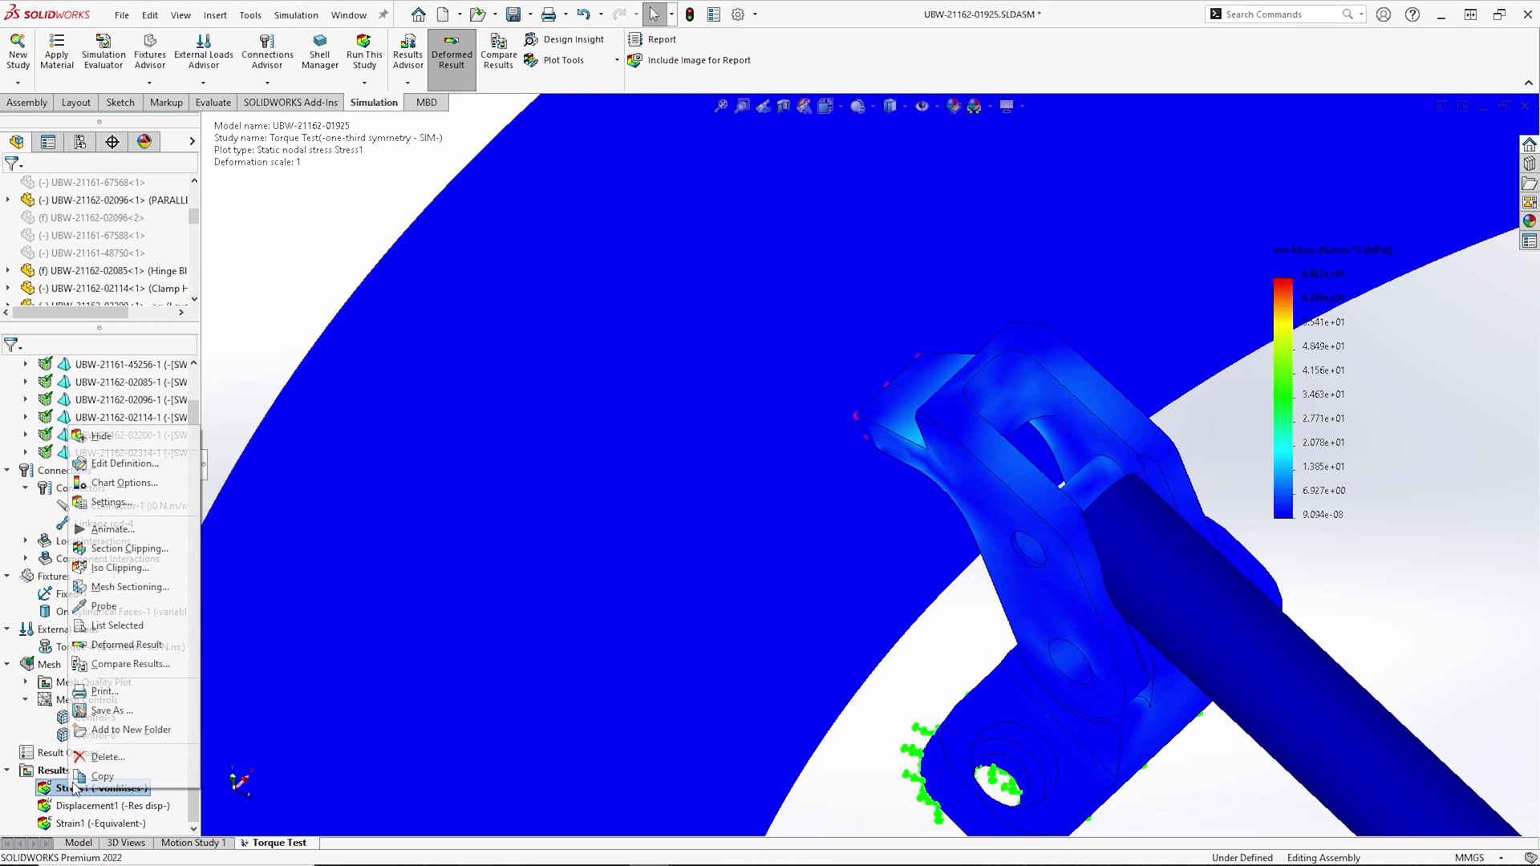
{"action": "left_click", "coordinate": [104, 438]}
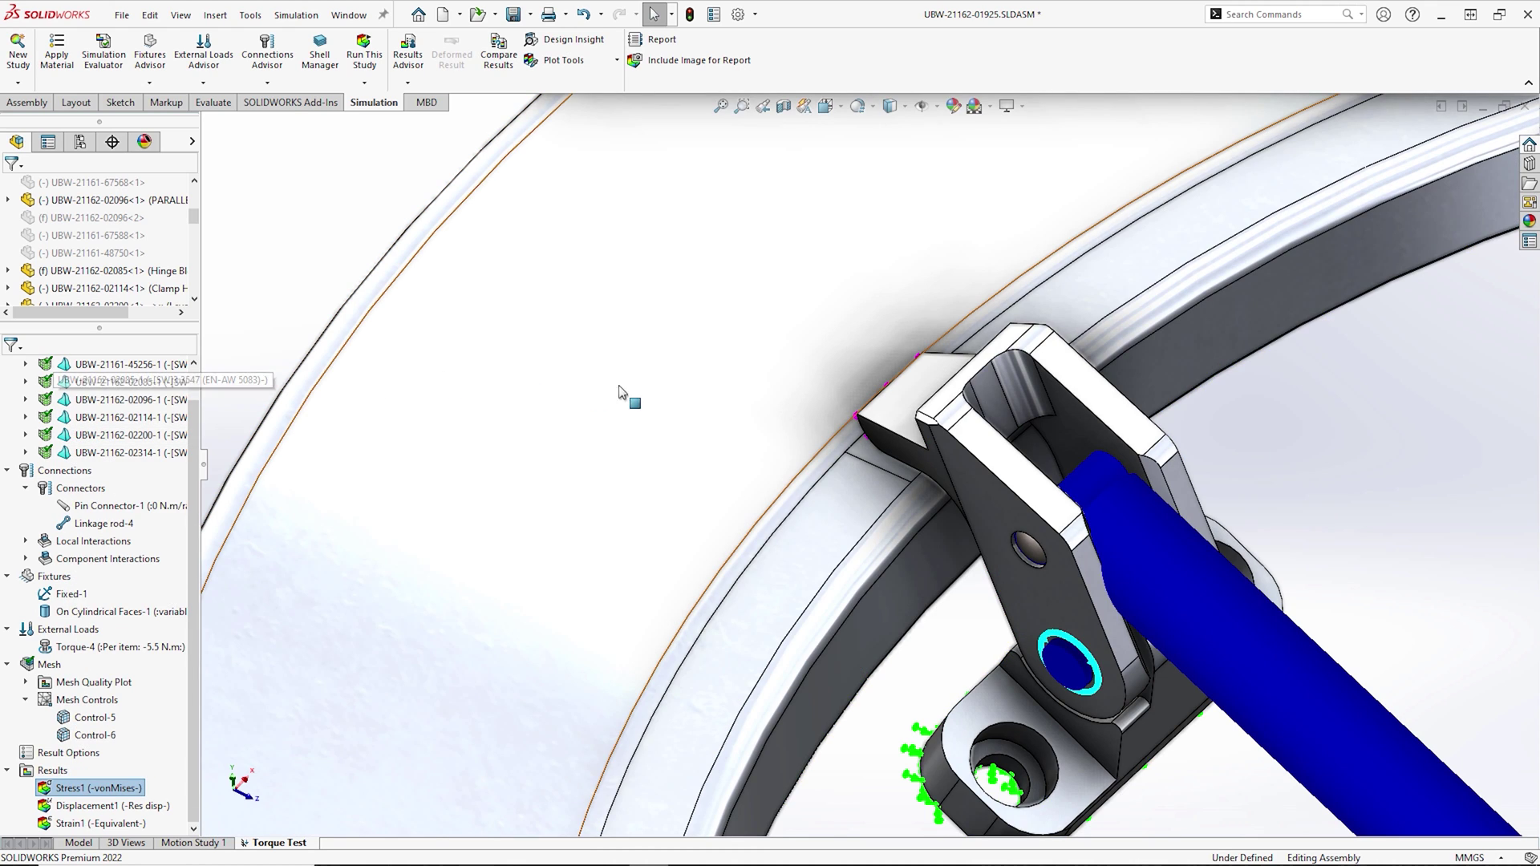
{"action": "left_click", "coordinate": [992, 494]}
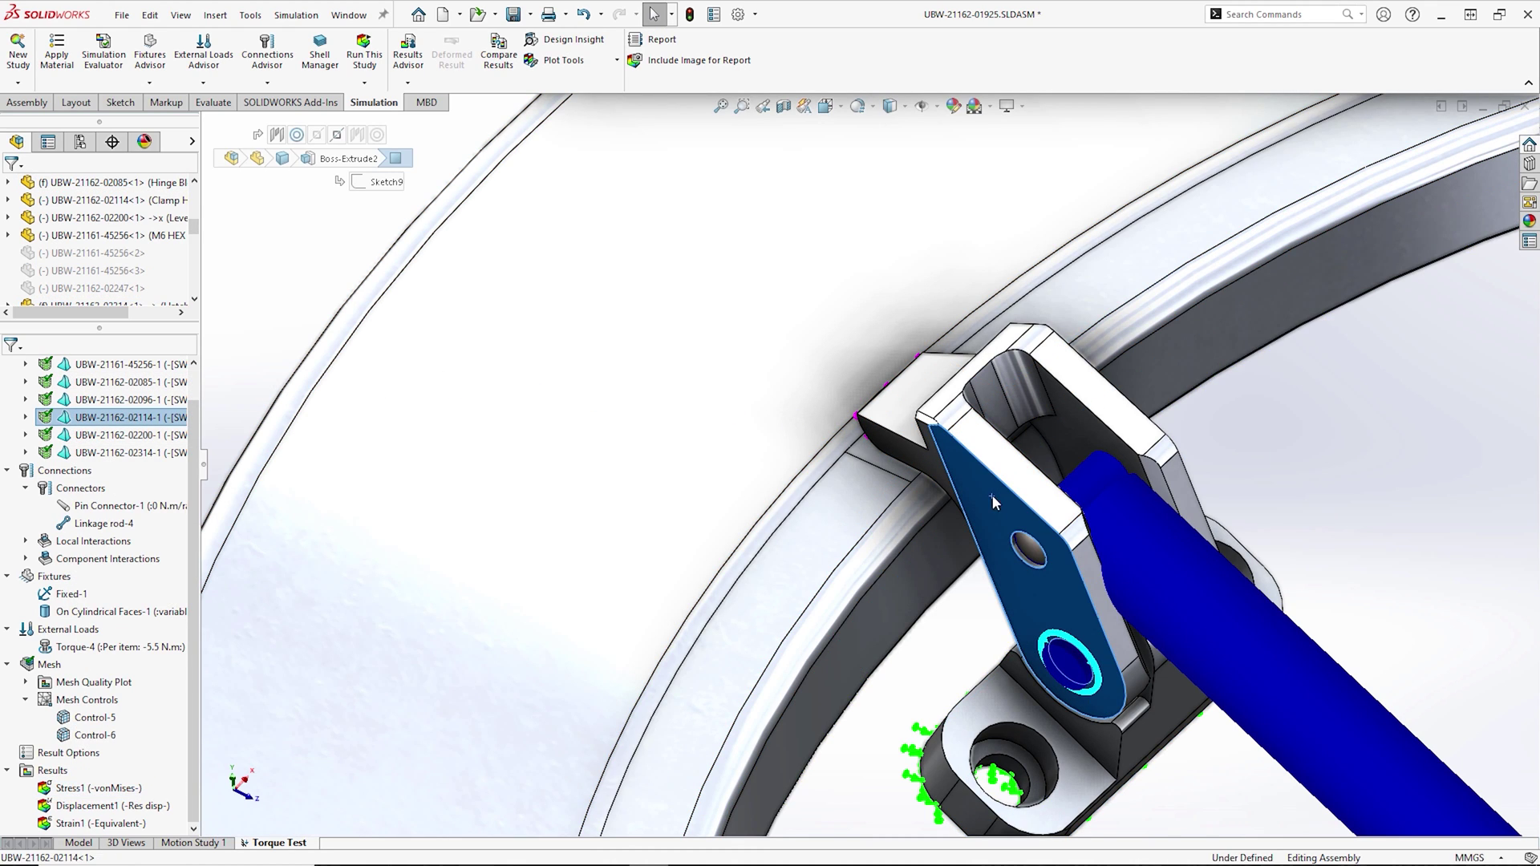
{"action": "left_click", "coordinate": [1084, 347]}
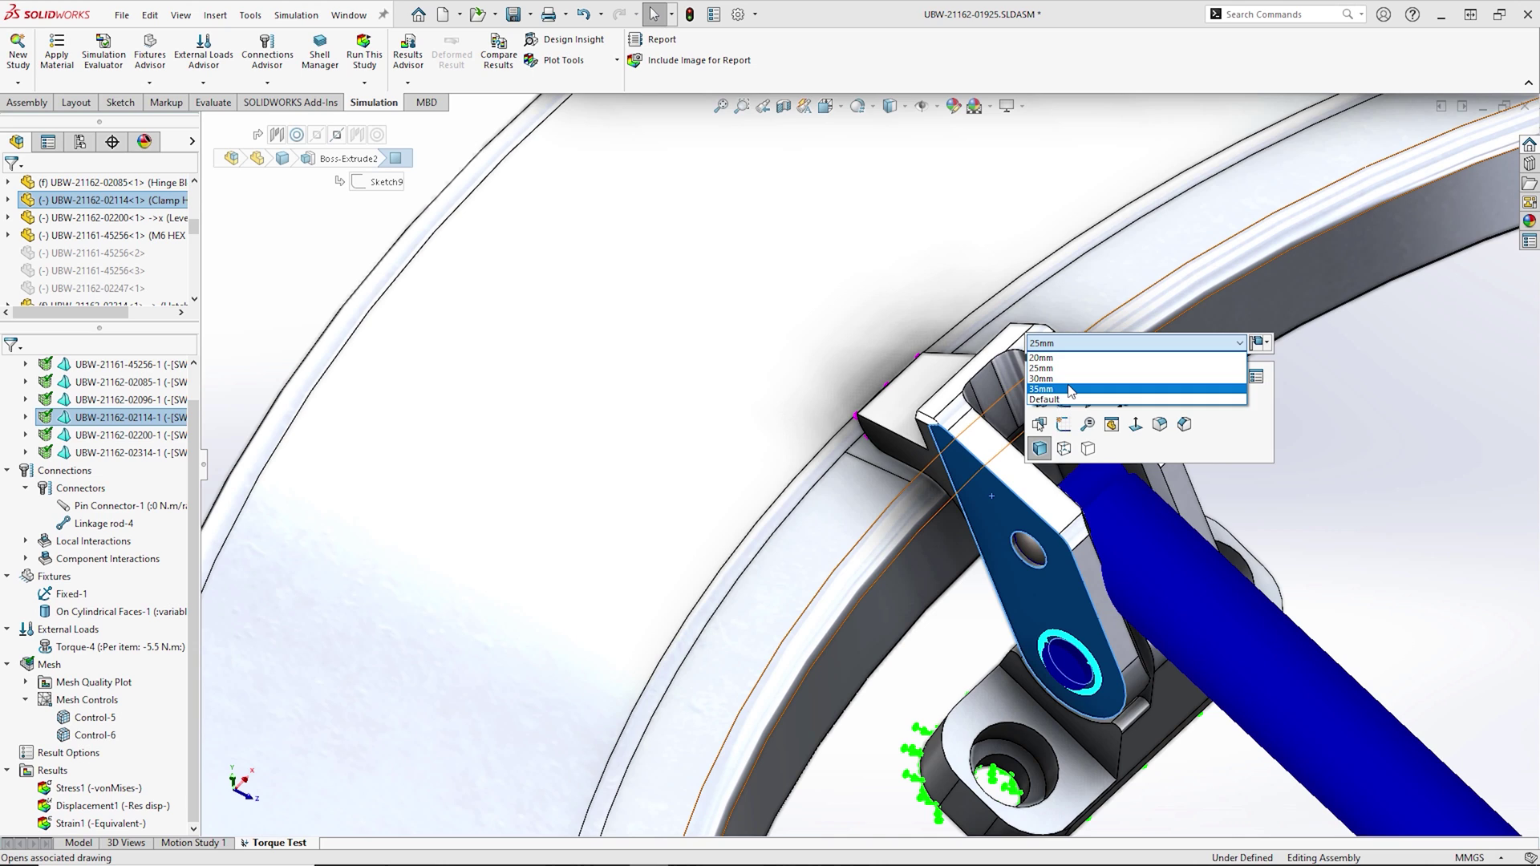
{"action": "left_click", "coordinate": [1072, 388]}
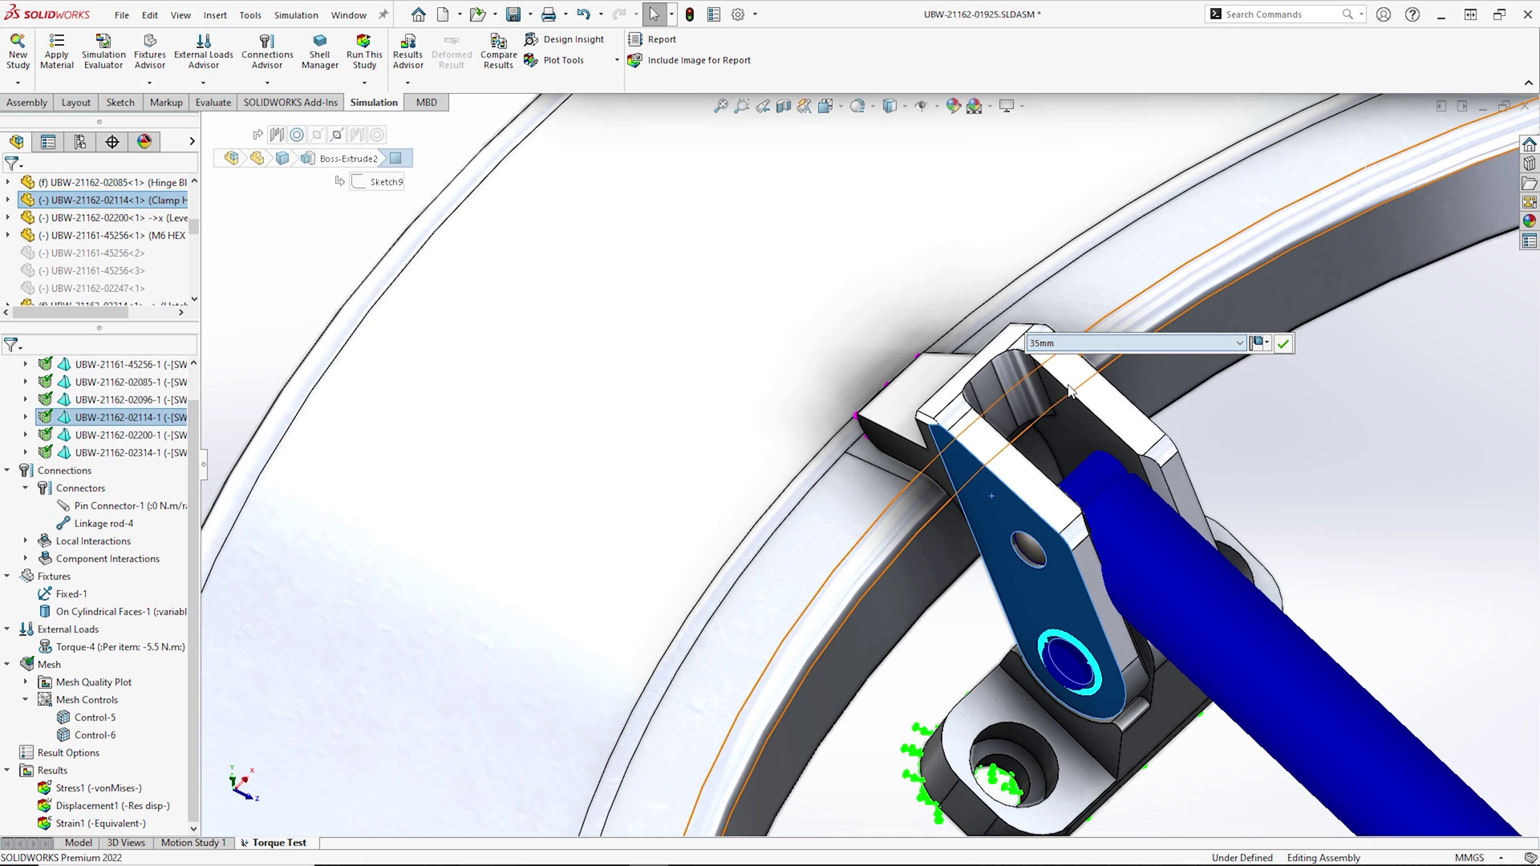
{"action": "right_click", "coordinate": [1283, 452]}
- Rerun the study and list the latch-finger face contact force, now 220.99 N
{"action": "left_click", "coordinate": [1327, 668]}
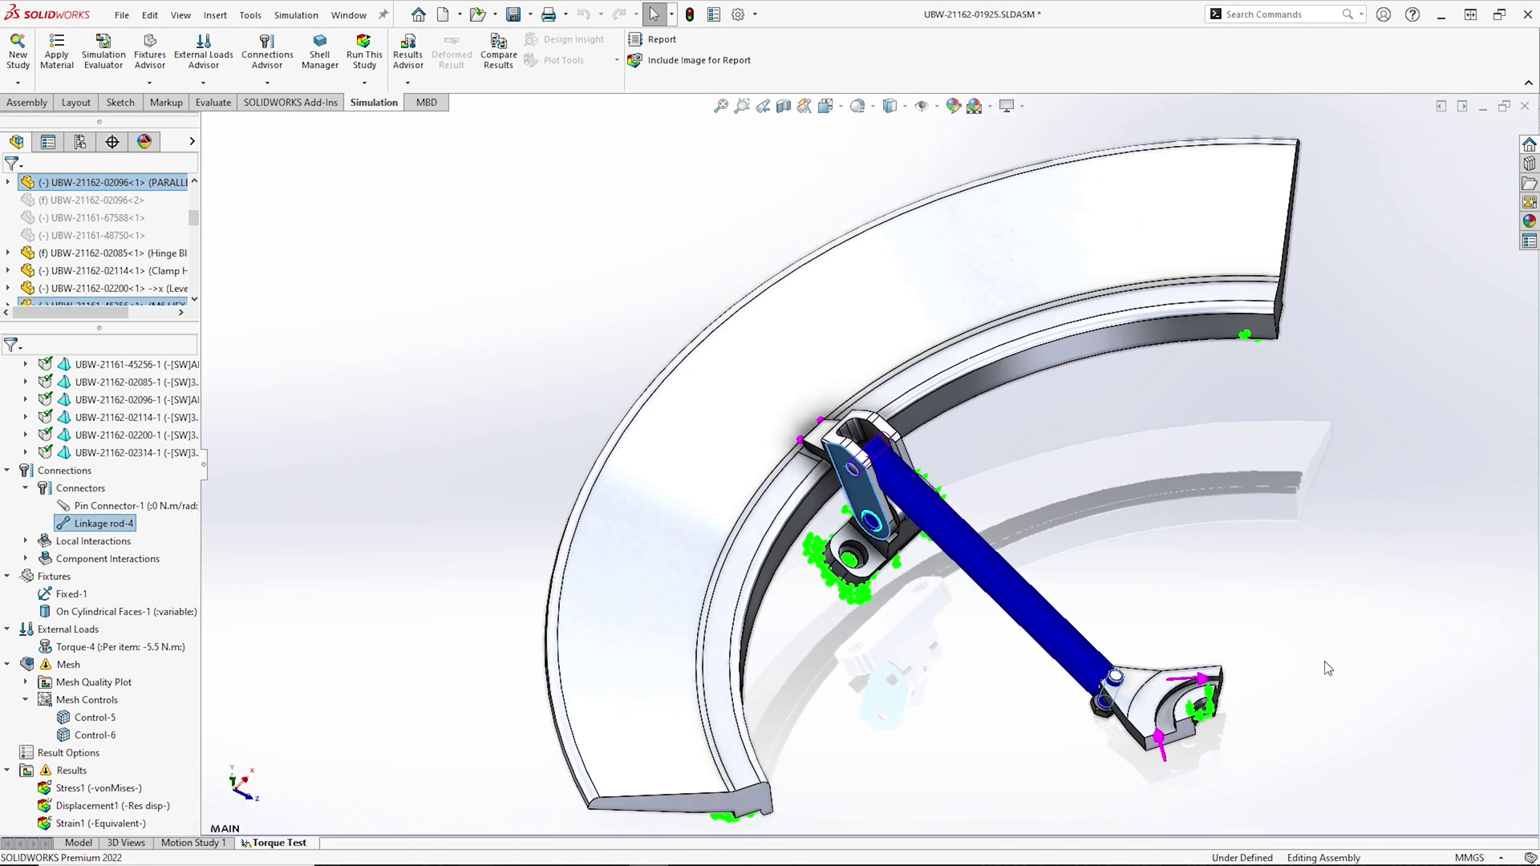
{"action": "left_click", "coordinate": [366, 53]}
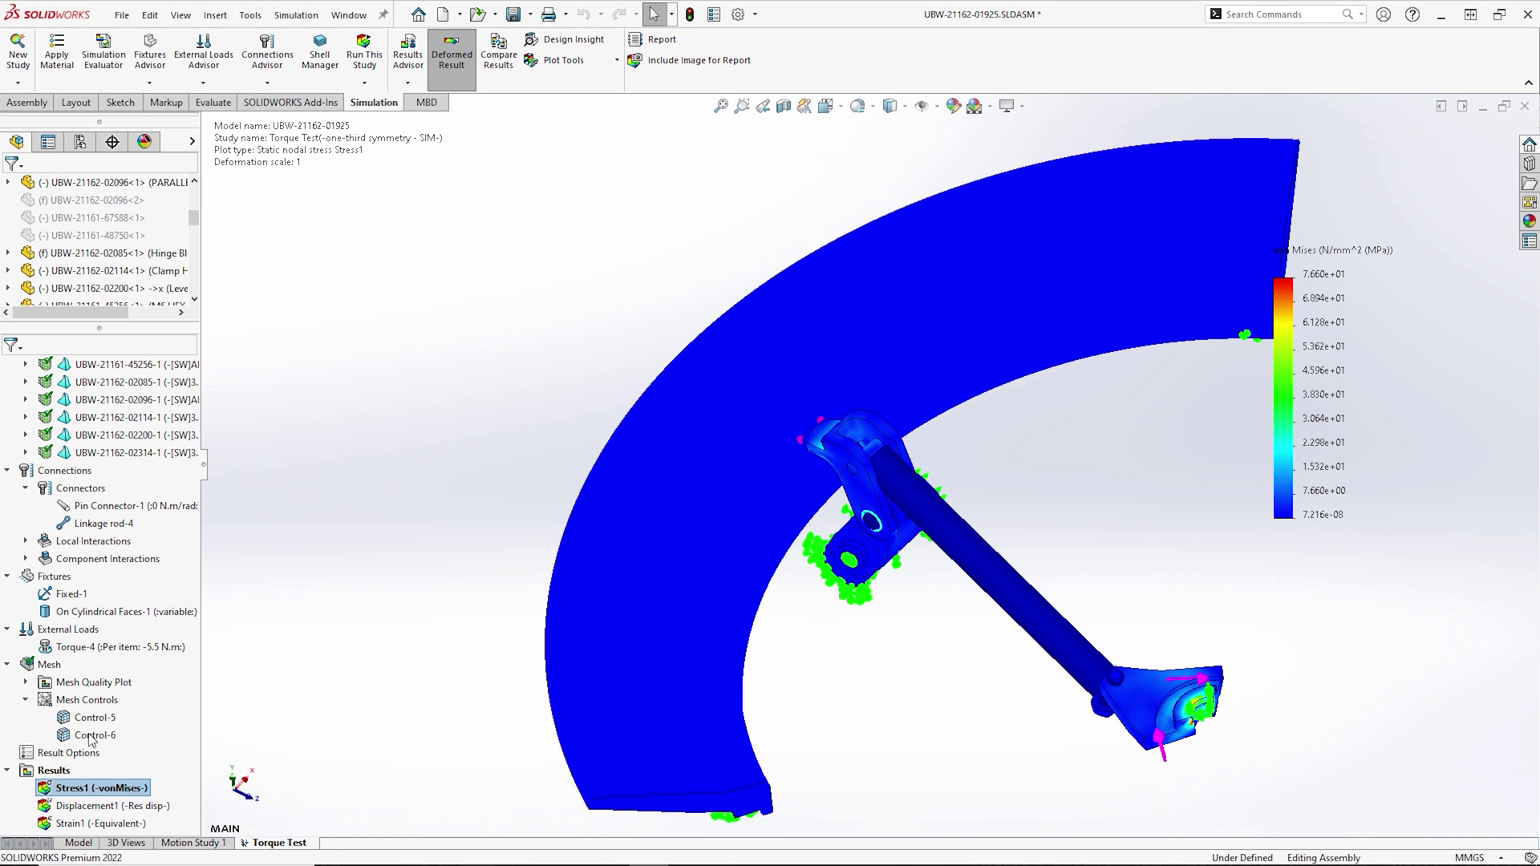
{"action": "right_click", "coordinate": [67, 771]}
{"action": "left_click", "coordinate": [125, 578]}
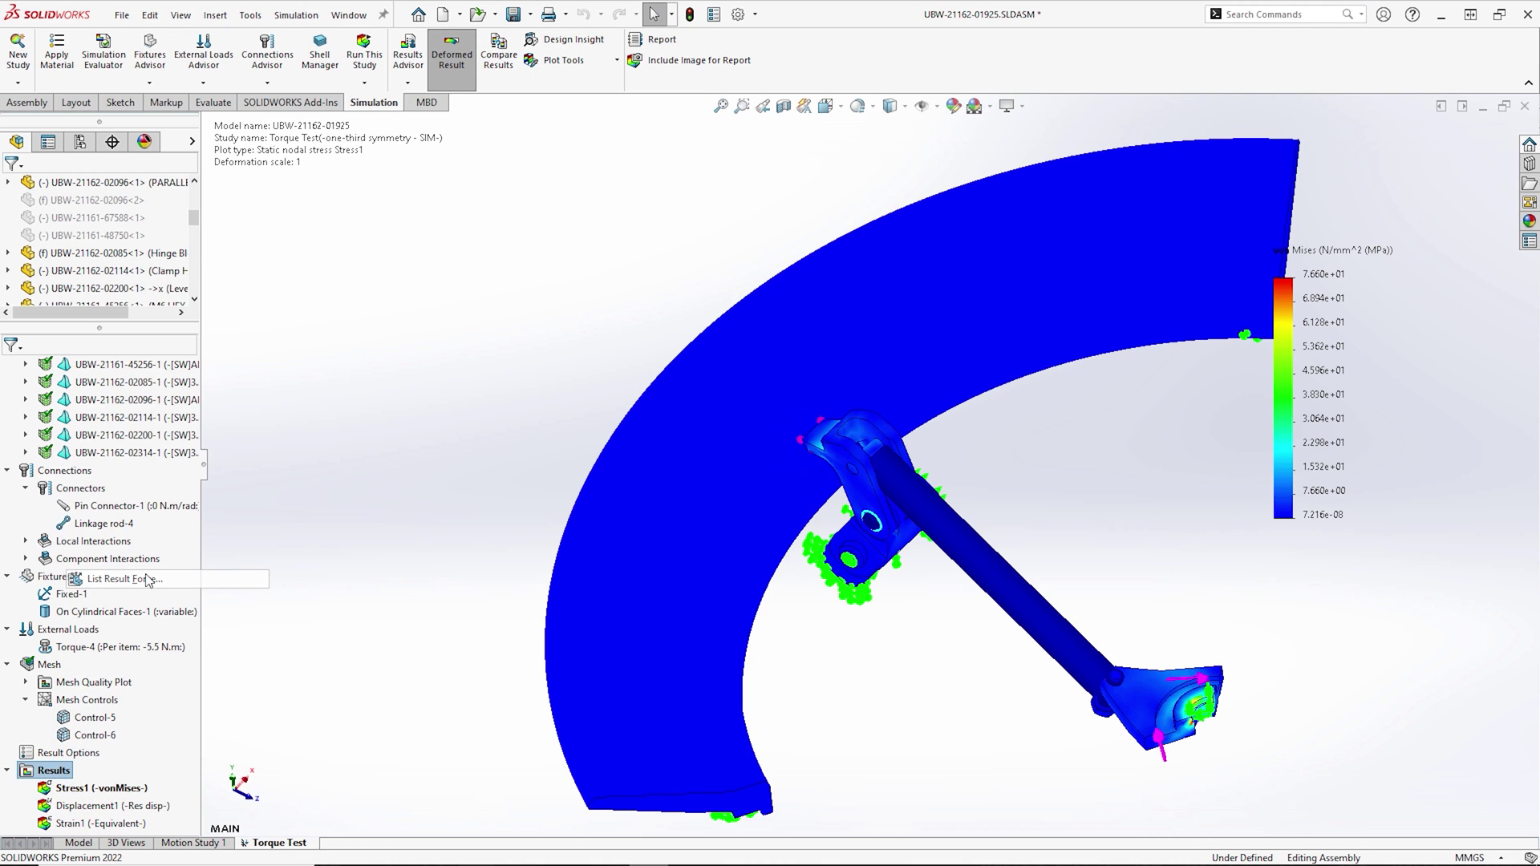
{"action": "left_click", "coordinate": [92, 287]}
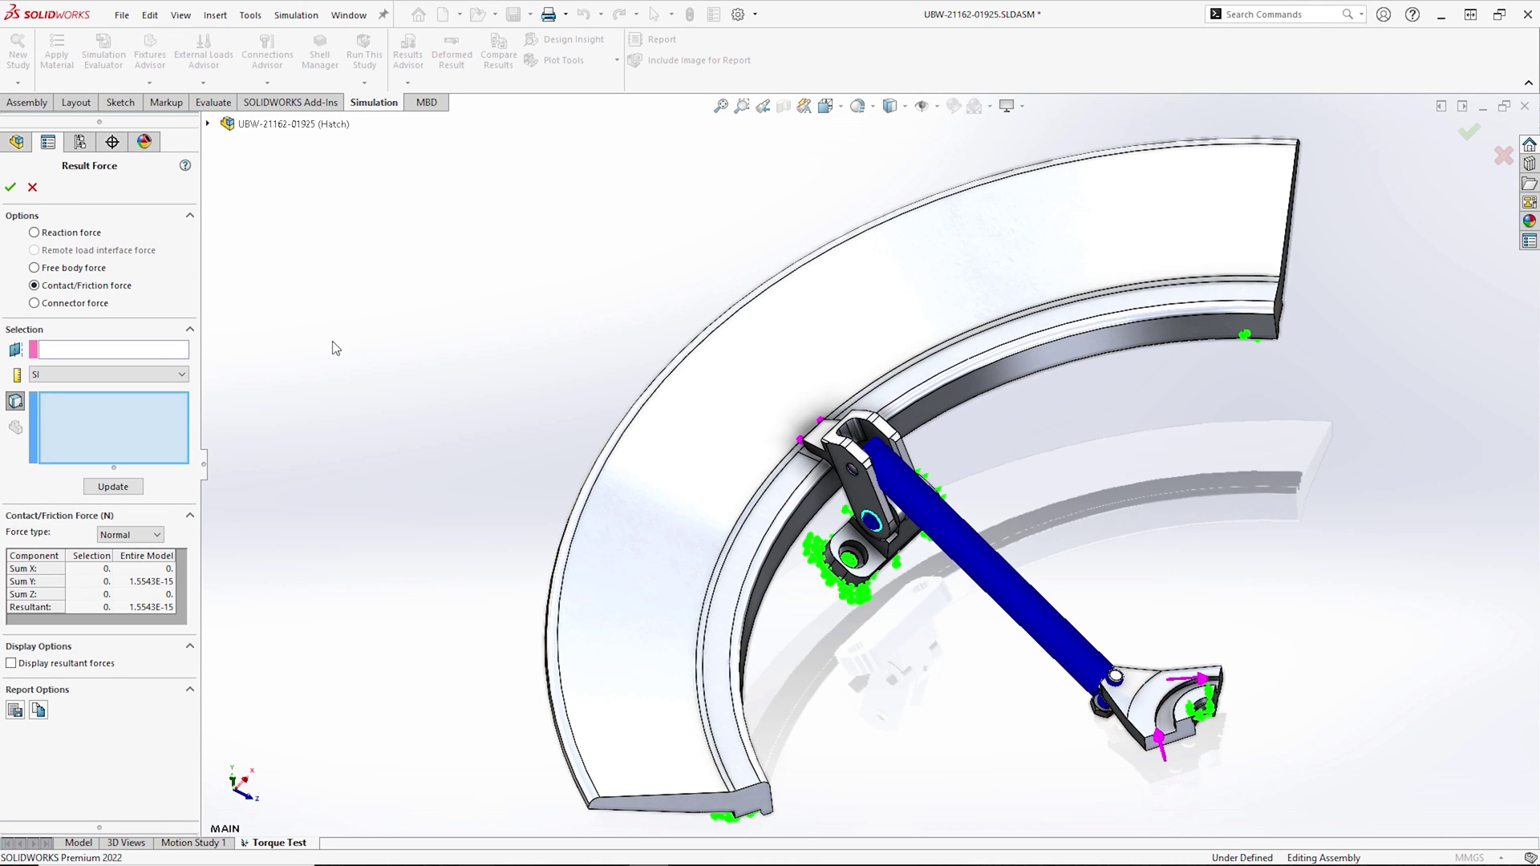
{"action": "scroll", "coordinate": [804, 462], "scroll_direction": "down", "scroll_amount": 5}
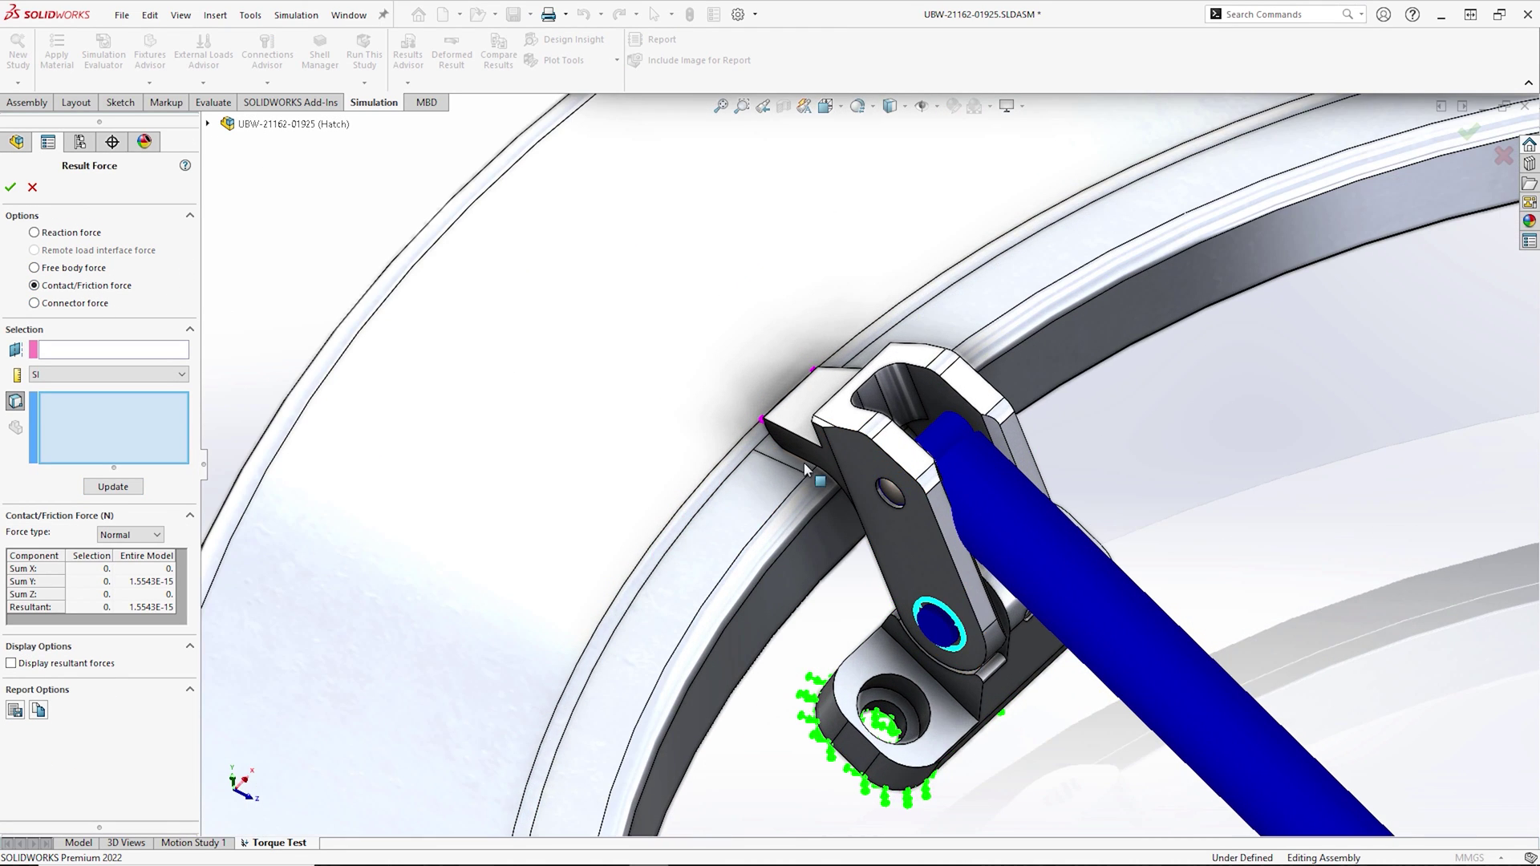
{"action": "left_click", "coordinate": [763, 447]}
{"action": "left_click", "coordinate": [112, 487]}
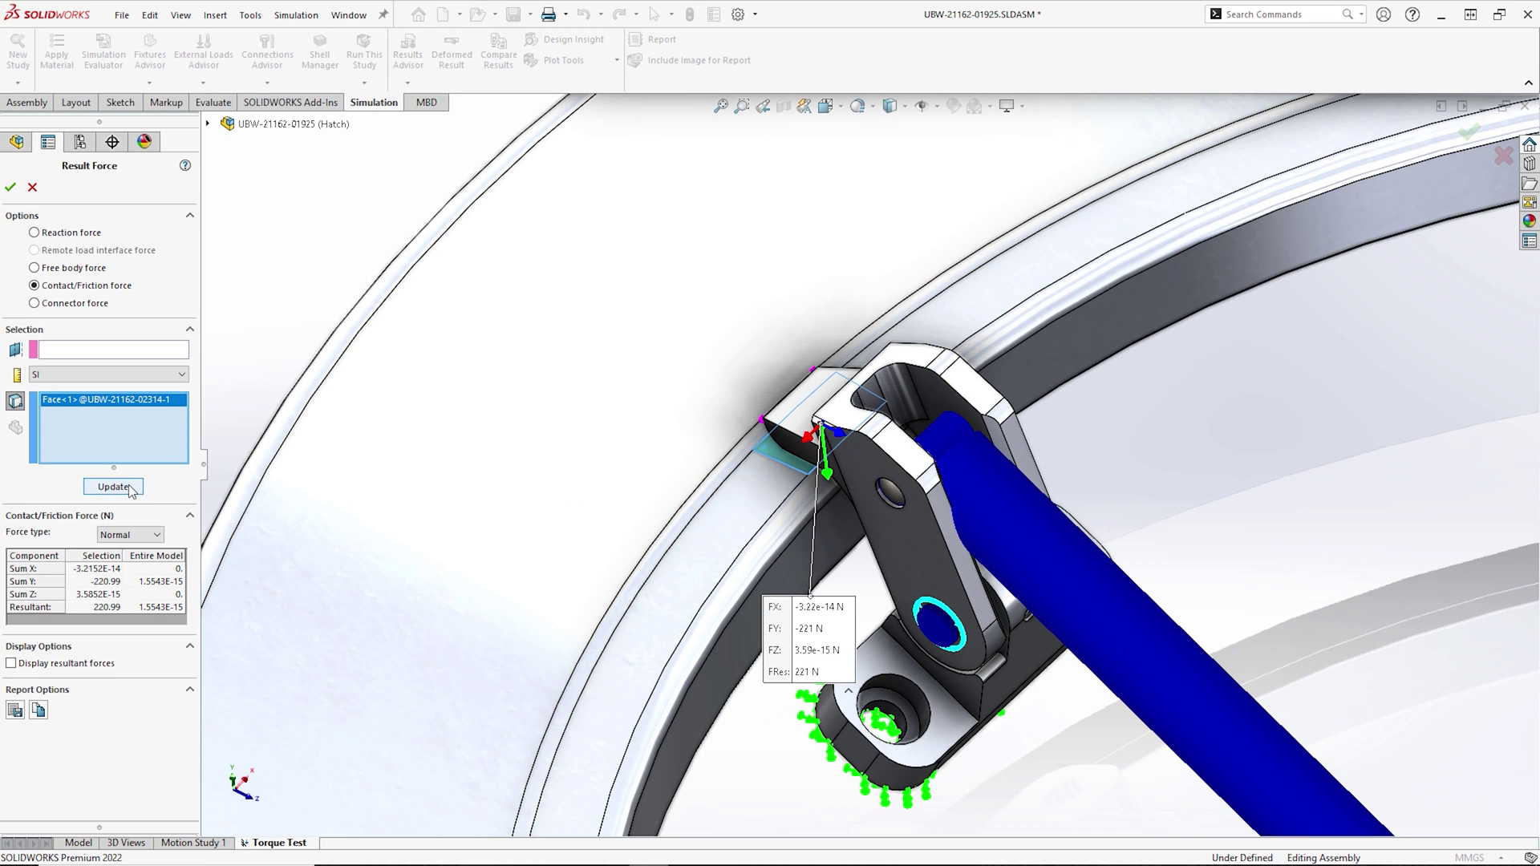